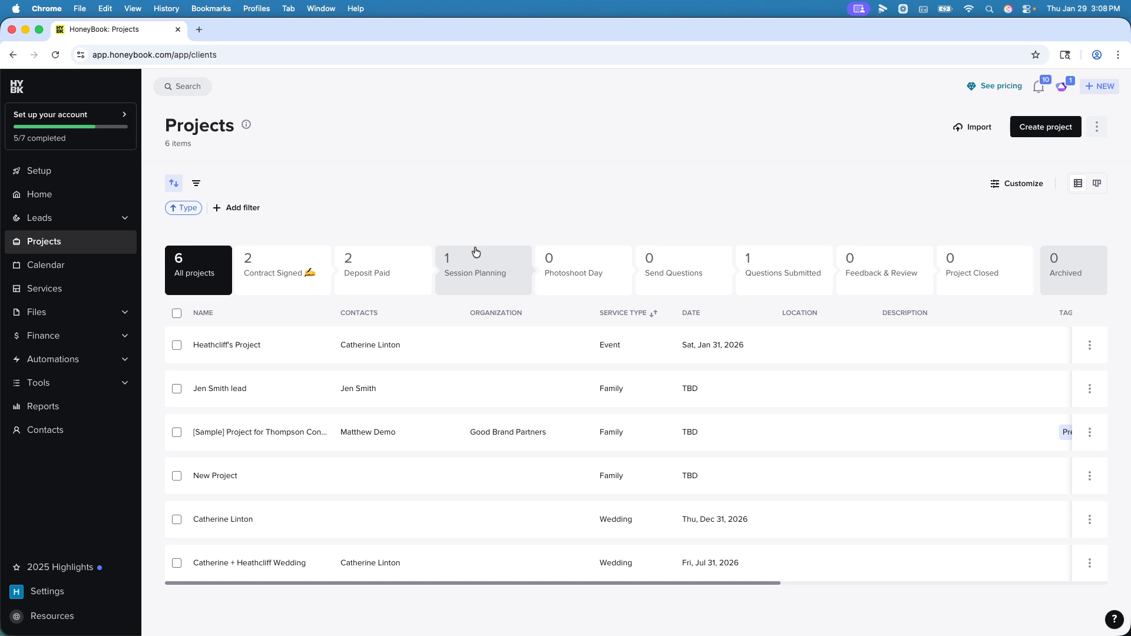
Step: Open the event project dated Jan 31, 2026 and start an email reply to the client reading "Dear so and so"
{"action": "left_click", "coordinate": [238, 349]}
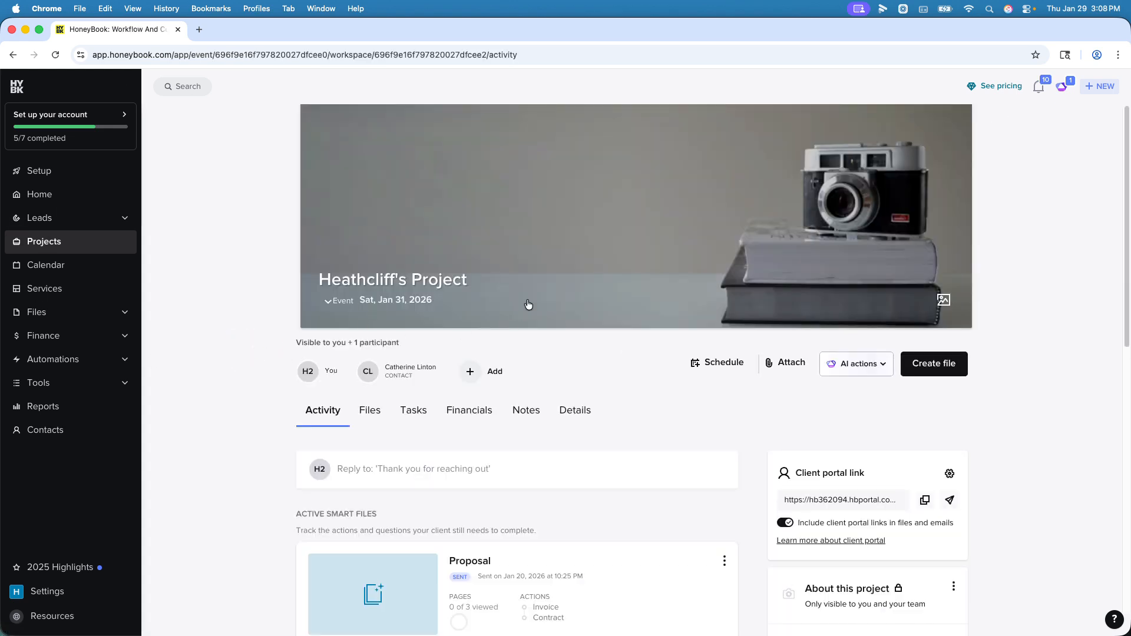
{"action": "left_click", "coordinate": [463, 468]}
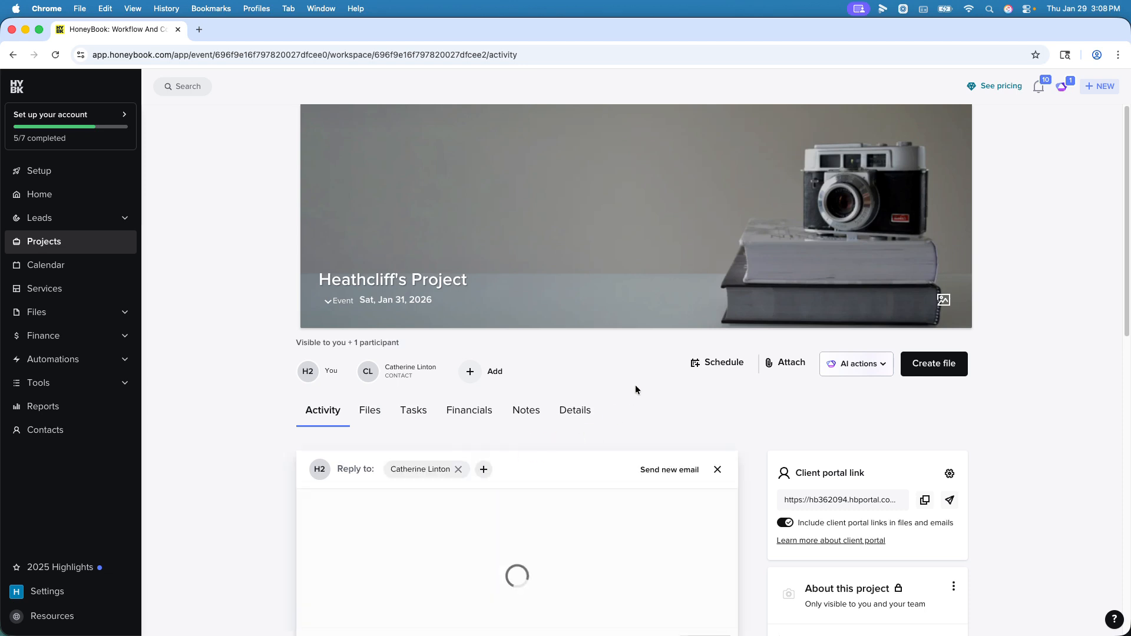
{"action": "scroll", "coordinate": [498, 362], "scroll_direction": "down", "scroll_amount": 2}
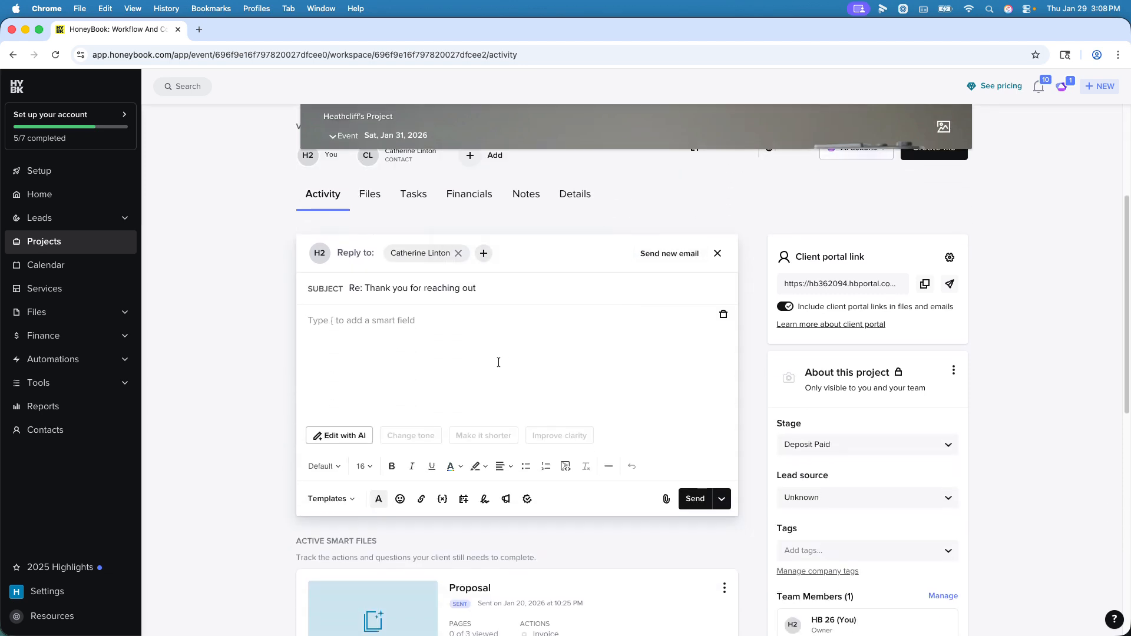
{"action": "scroll", "coordinate": [498, 362], "scroll_direction": "up", "scroll_amount": 2}
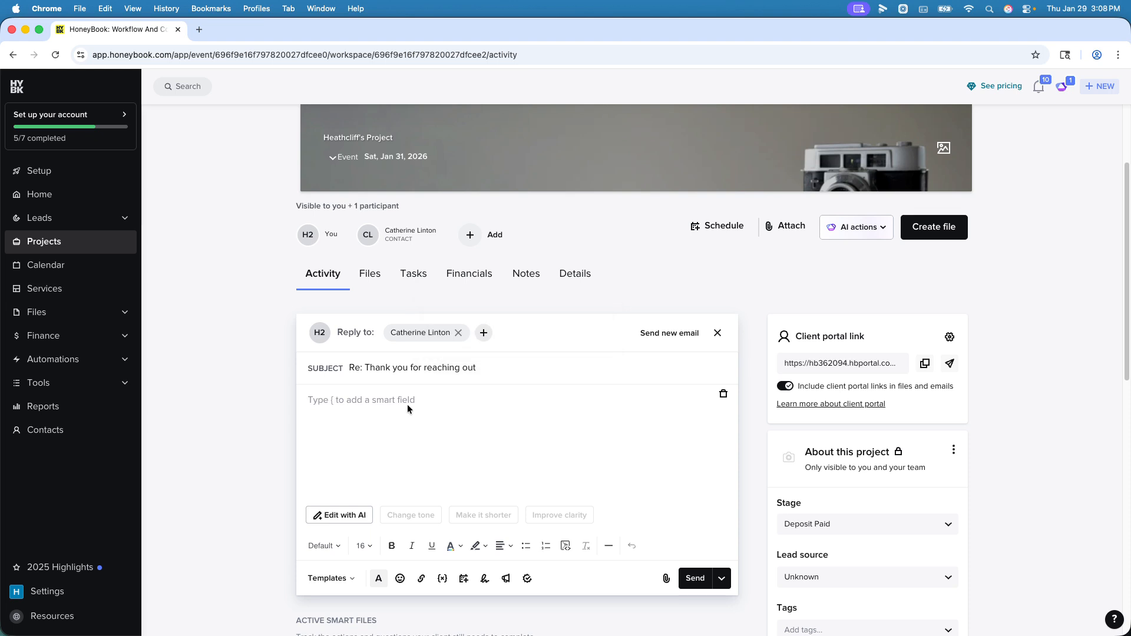
{"action": "type", "text": "Dear so an"}
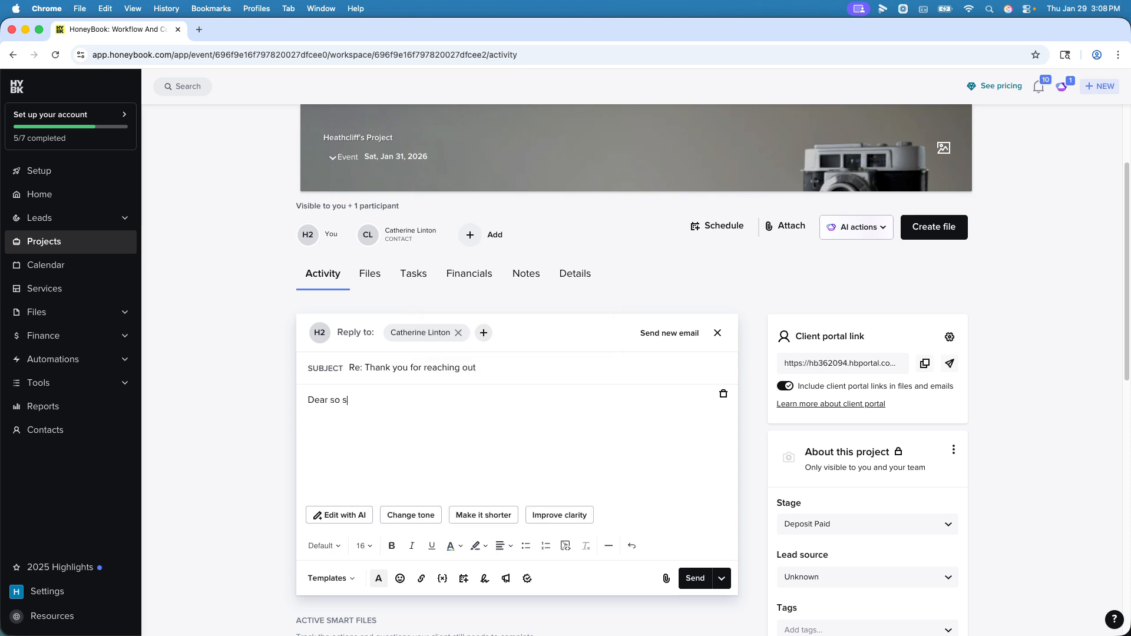
{"action": "type", "text": "d so"}
Step: Create a new invoice file in the project from the Standard Invoice template
{"action": "left_click", "coordinate": [934, 228]}
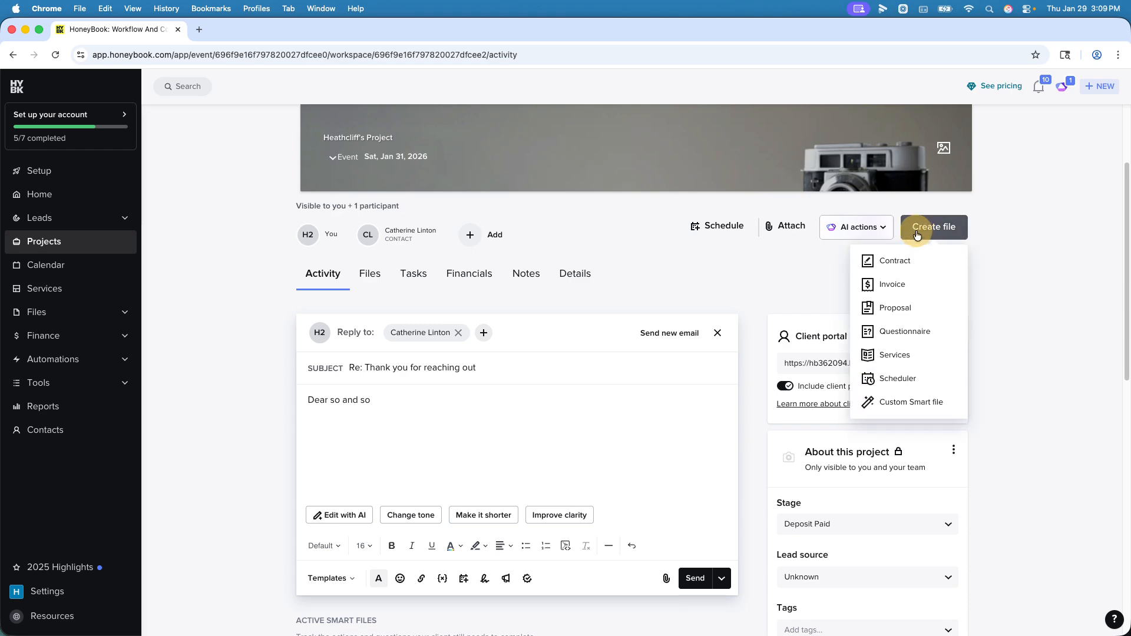
{"action": "left_click", "coordinate": [899, 288]}
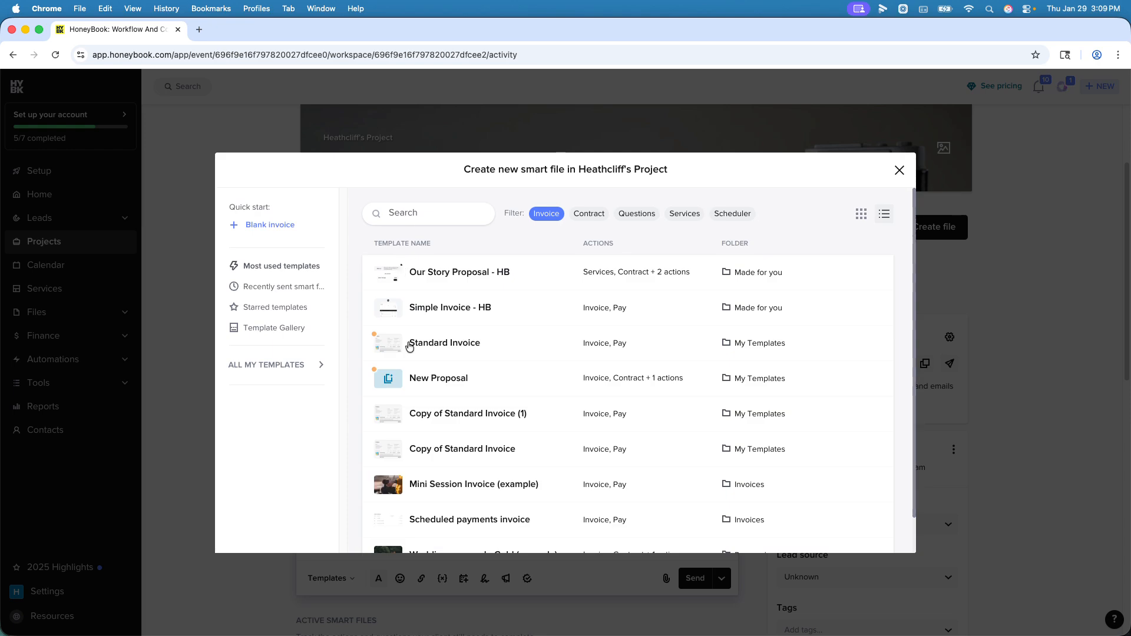
{"action": "left_click", "coordinate": [837, 284]}
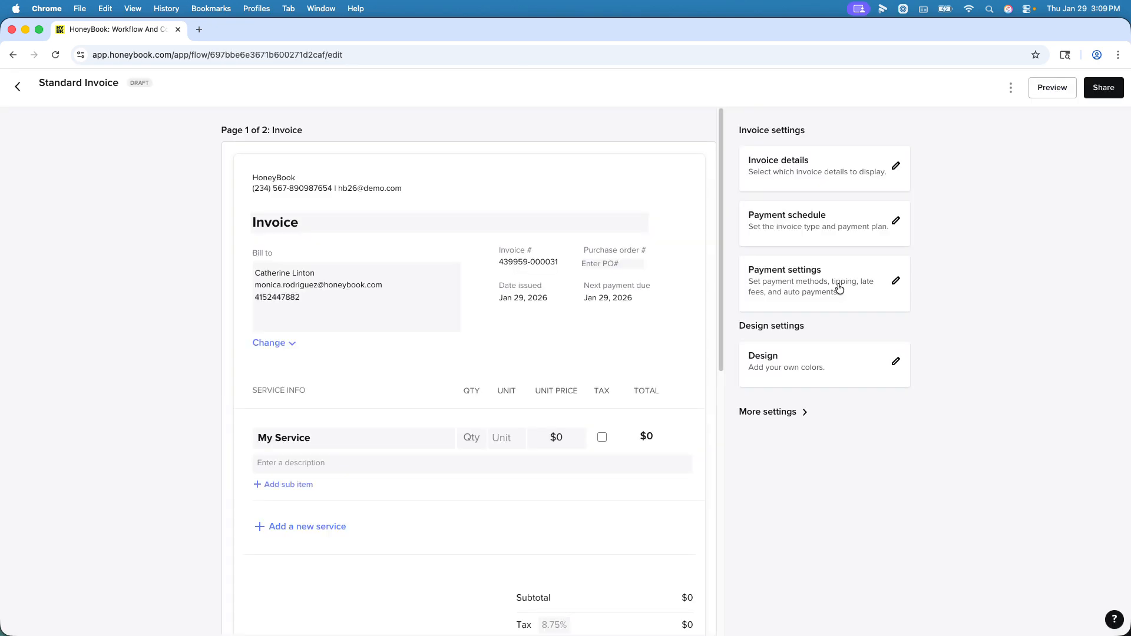
Step: Examine the email sharing form of the Standard Invoice draft and close it without sending
{"action": "left_click", "coordinate": [1104, 88]}
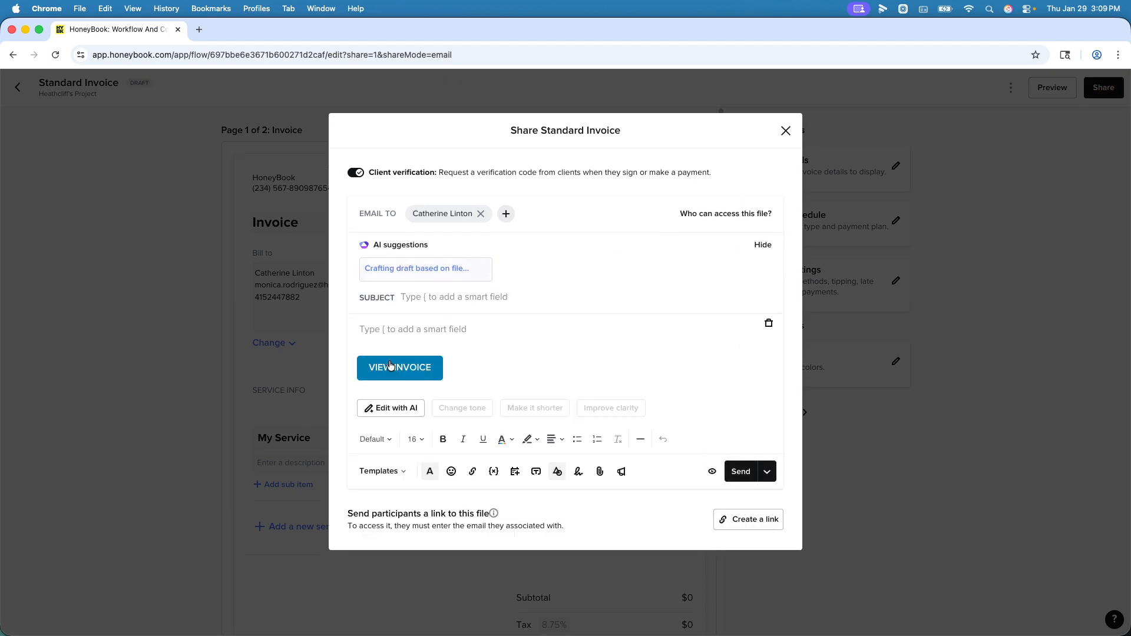
{"action": "left_click", "coordinate": [429, 327]}
{"action": "left_click", "coordinate": [785, 130]}
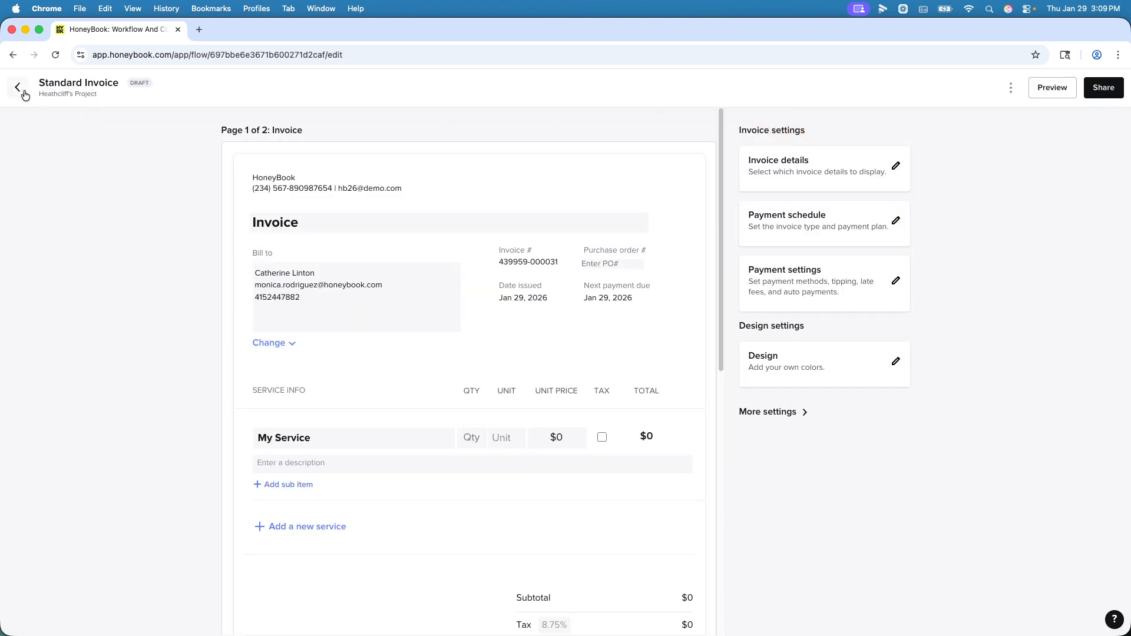
Step: Return to the project's email reply and choose the Standard Invoice draft as the file to attach
{"action": "left_click", "coordinate": [54, 94]}
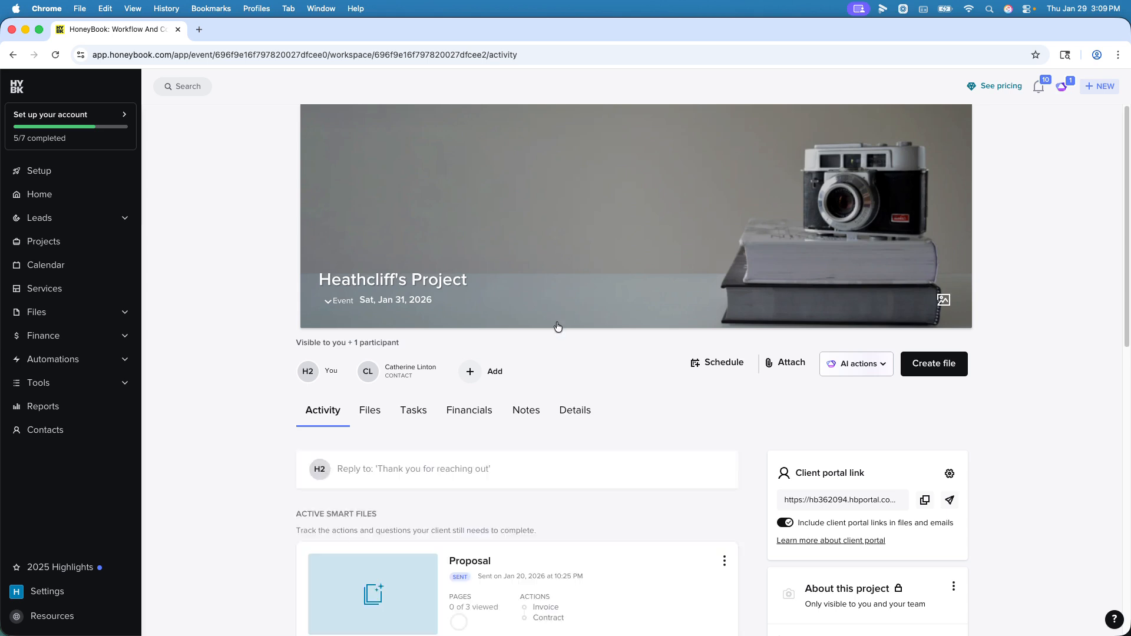
{"action": "scroll", "coordinate": [546, 409], "scroll_direction": "down", "scroll_amount": 3}
{"action": "left_click", "coordinate": [405, 382]}
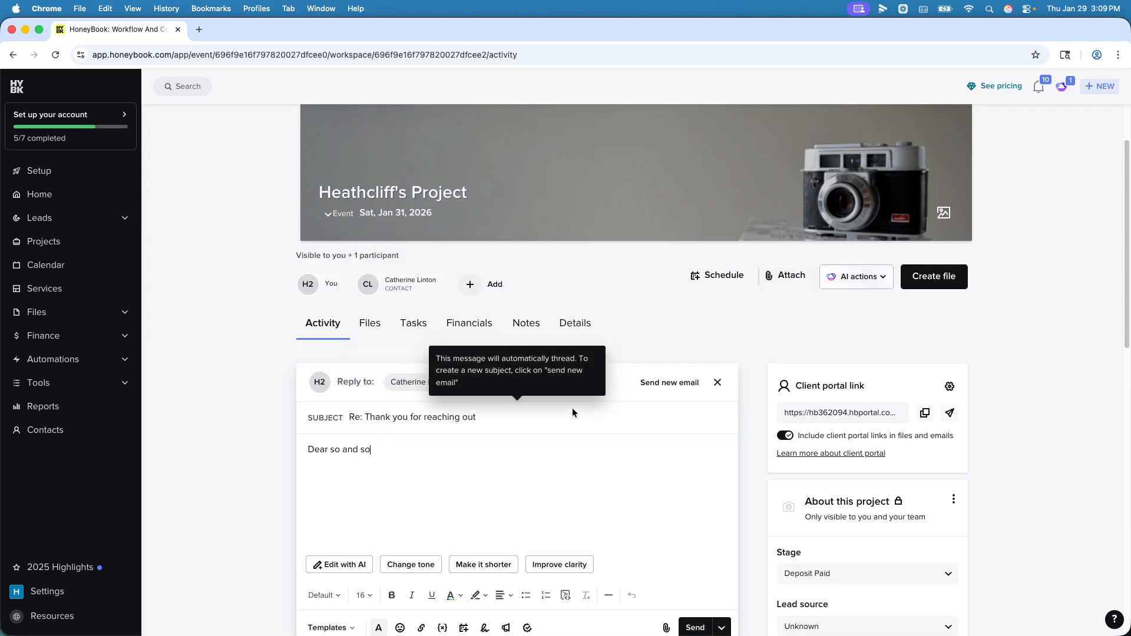
{"action": "scroll", "coordinate": [573, 407], "scroll_direction": "down", "scroll_amount": 3}
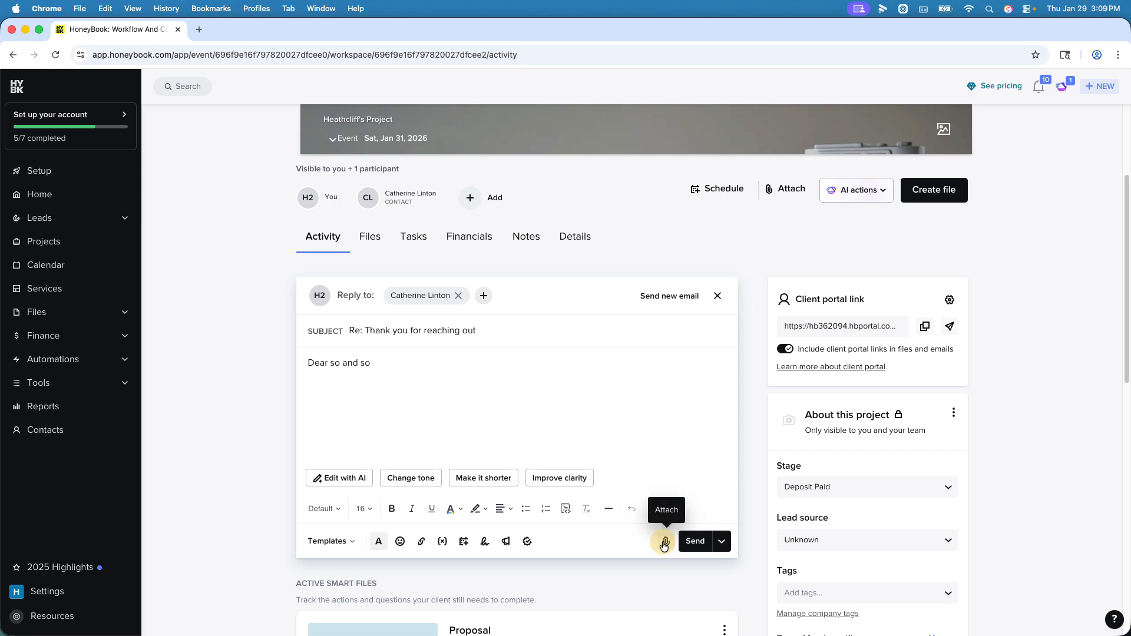
{"action": "left_click", "coordinate": [665, 542]}
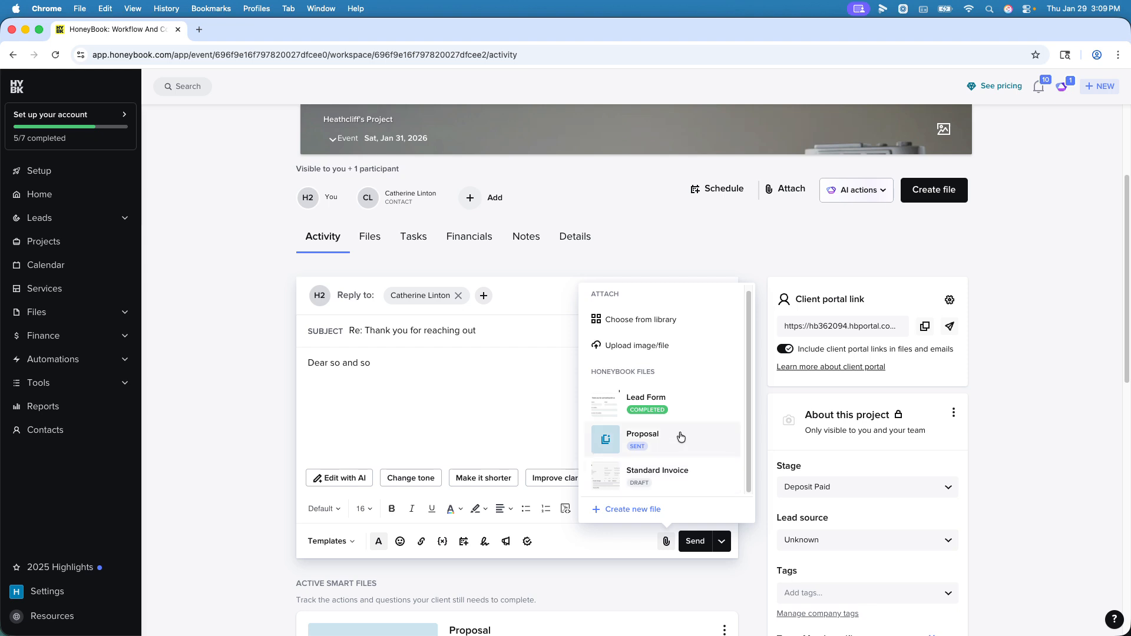
{"action": "left_click", "coordinate": [675, 477]}
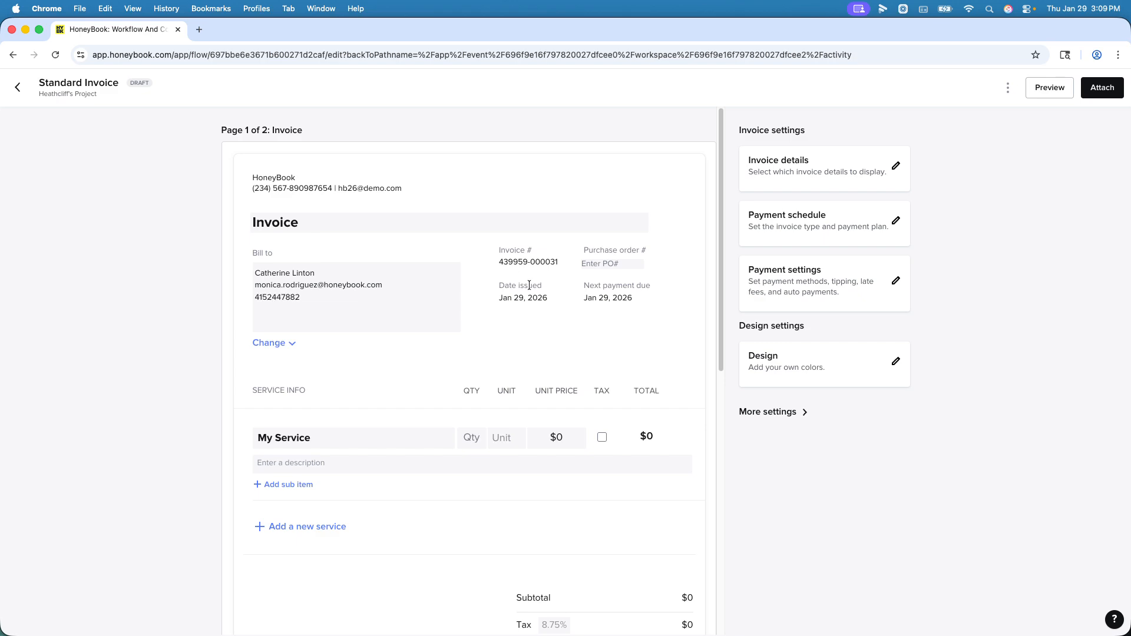
Step: Replace the client's name in the invoice's Bill to details with "ORGANIZATION NAME"
{"action": "scroll", "coordinate": [530, 285], "scroll_direction": "down", "scroll_amount": 5}
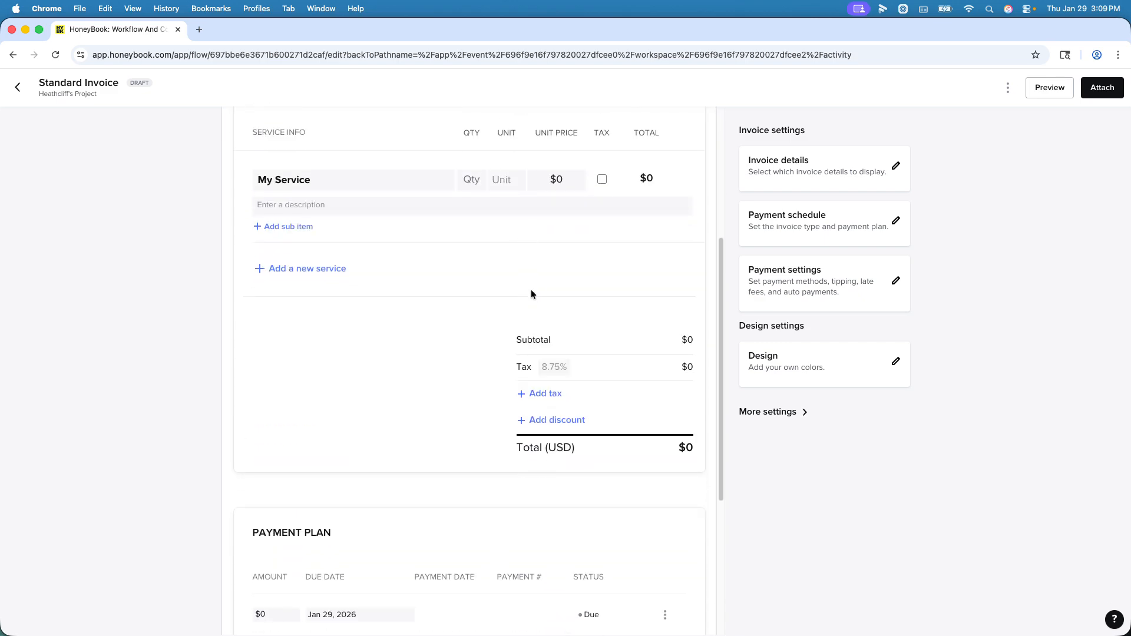
{"action": "scroll", "coordinate": [539, 287], "scroll_direction": "up", "scroll_amount": 5}
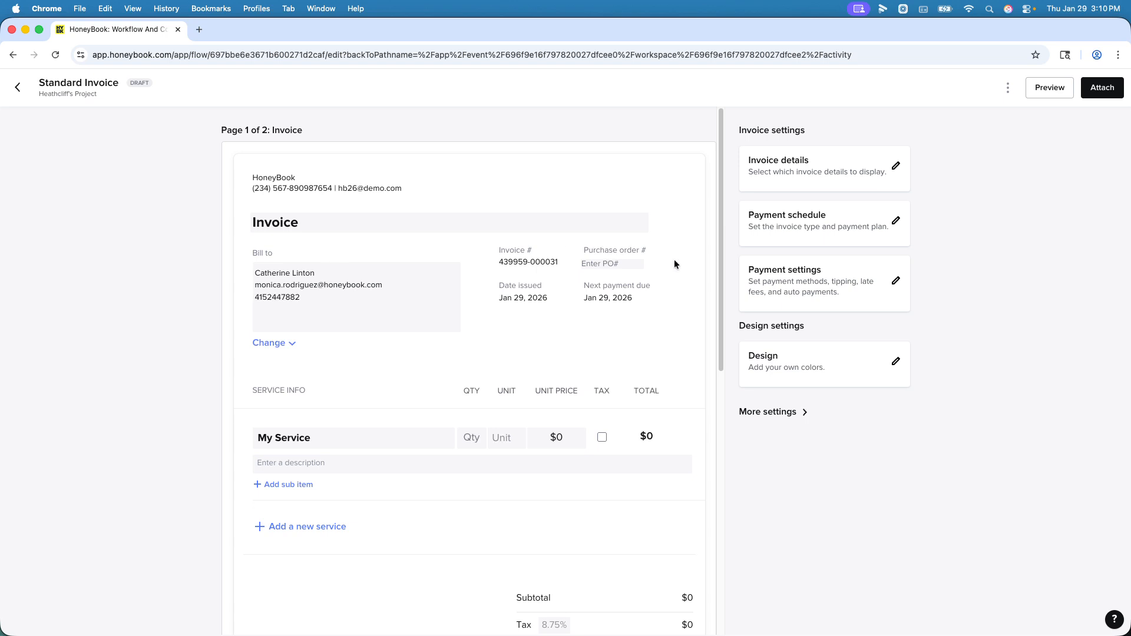
{"action": "left_click_drag", "start_coordinate": [309, 297], "coordinate": [257, 271]}
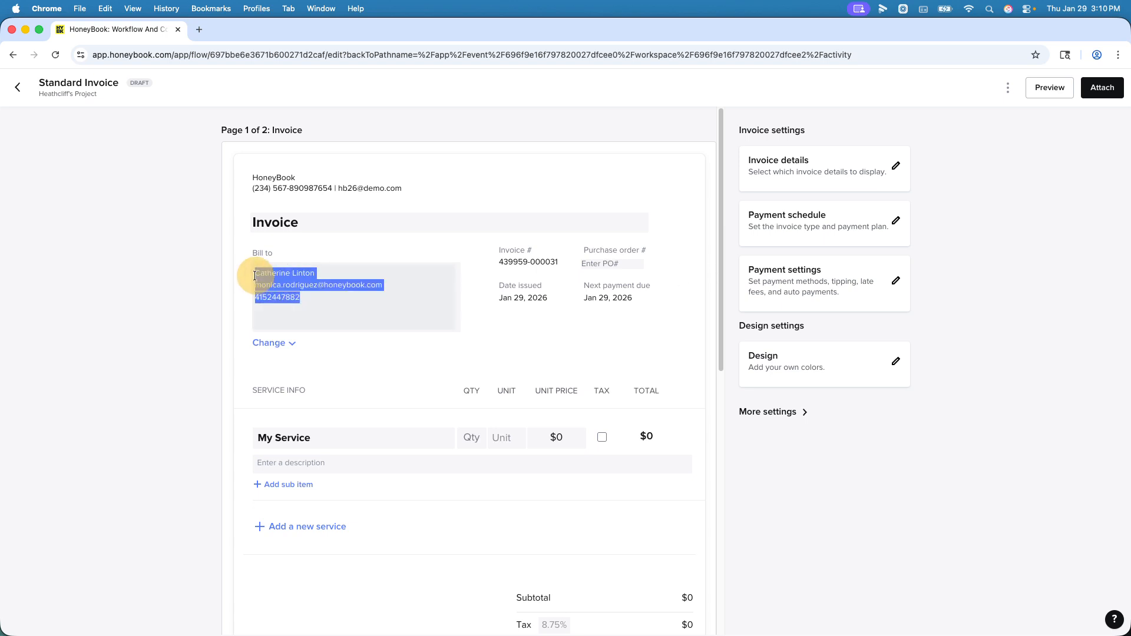
{"action": "left_click", "coordinate": [389, 301]}
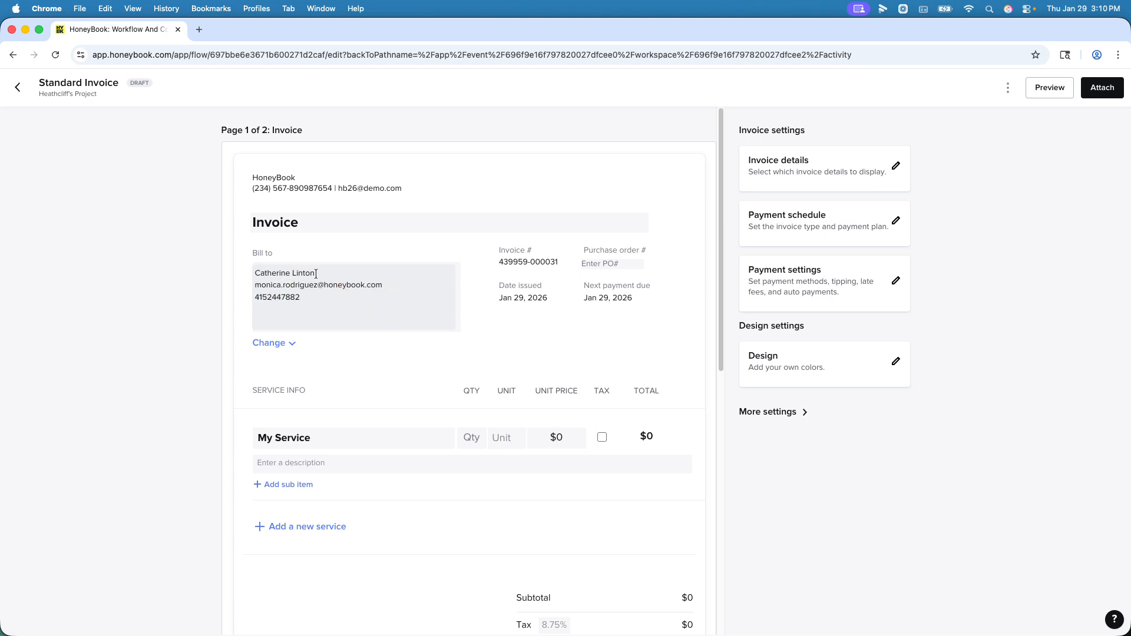
{"action": "left_click", "coordinate": [316, 273]}
{"action": "left_click_drag", "start_coordinate": [318, 273], "coordinate": [253, 273]}
{"action": "key", "text": "BackSpace"}
{"action": "type", "text": "Heath"}
{"action": "left_click_drag", "start_coordinate": [320, 275], "coordinate": [241, 274]}
{"action": "type", "text": "ORGANIZATION NAME"}
{"action": "left_click", "coordinate": [194, 289]}
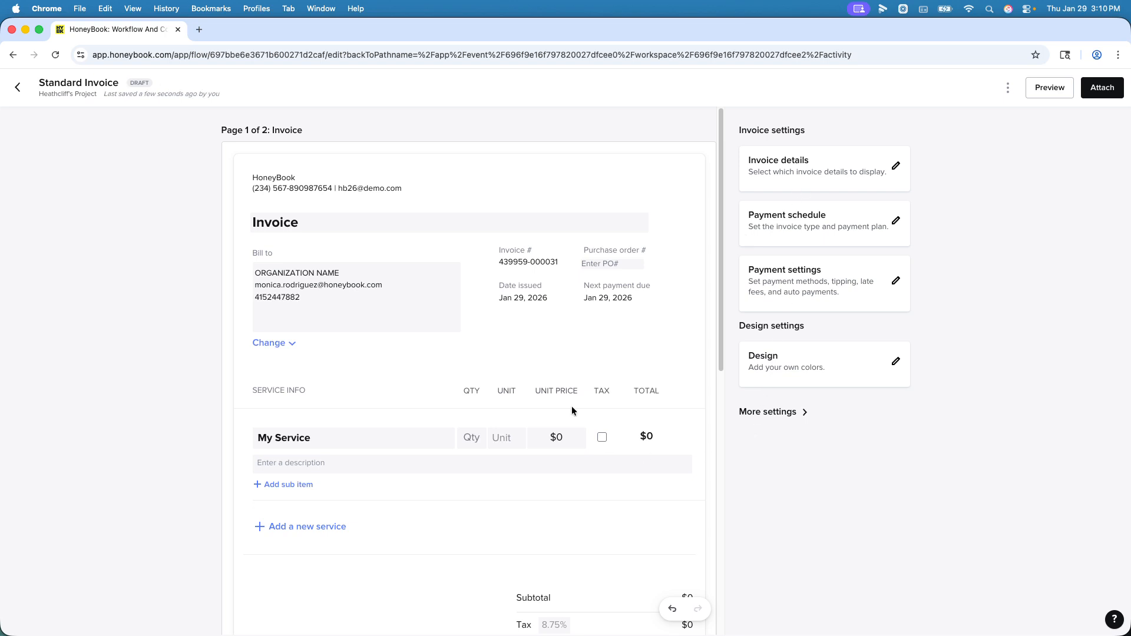
Step: Review the invoice's payment plan and attach the invoice to the email reply, clearing the reply's message text
{"action": "scroll", "coordinate": [589, 401], "scroll_direction": "down", "scroll_amount": 5}
{"action": "scroll", "coordinate": [579, 366], "scroll_direction": "down", "scroll_amount": 1}
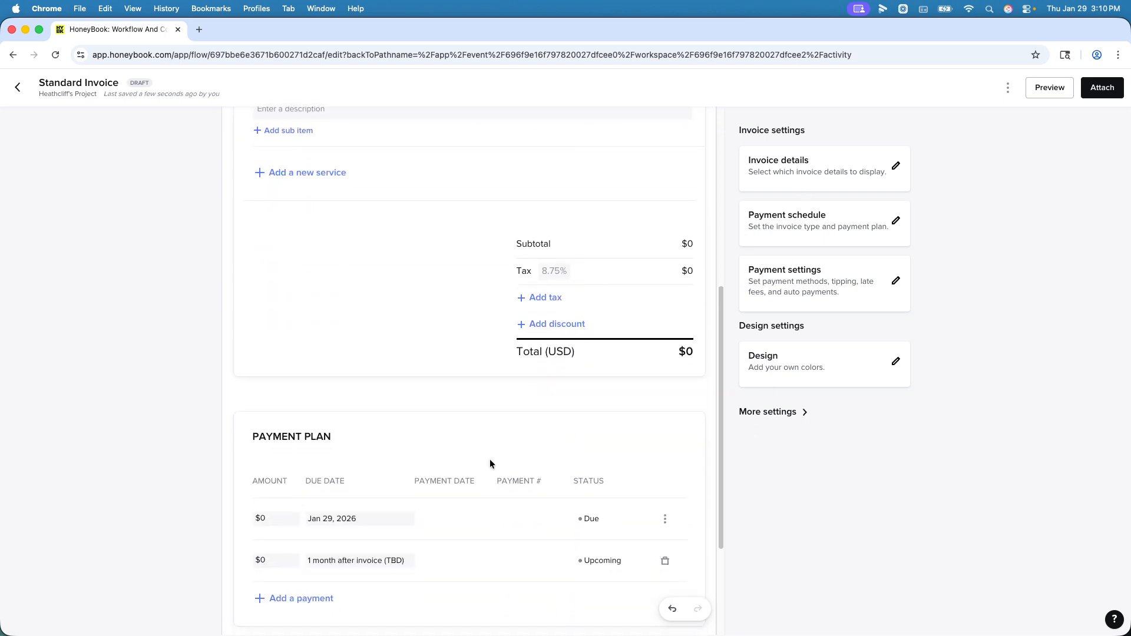
{"action": "scroll", "coordinate": [493, 462], "scroll_direction": "down", "scroll_amount": 3}
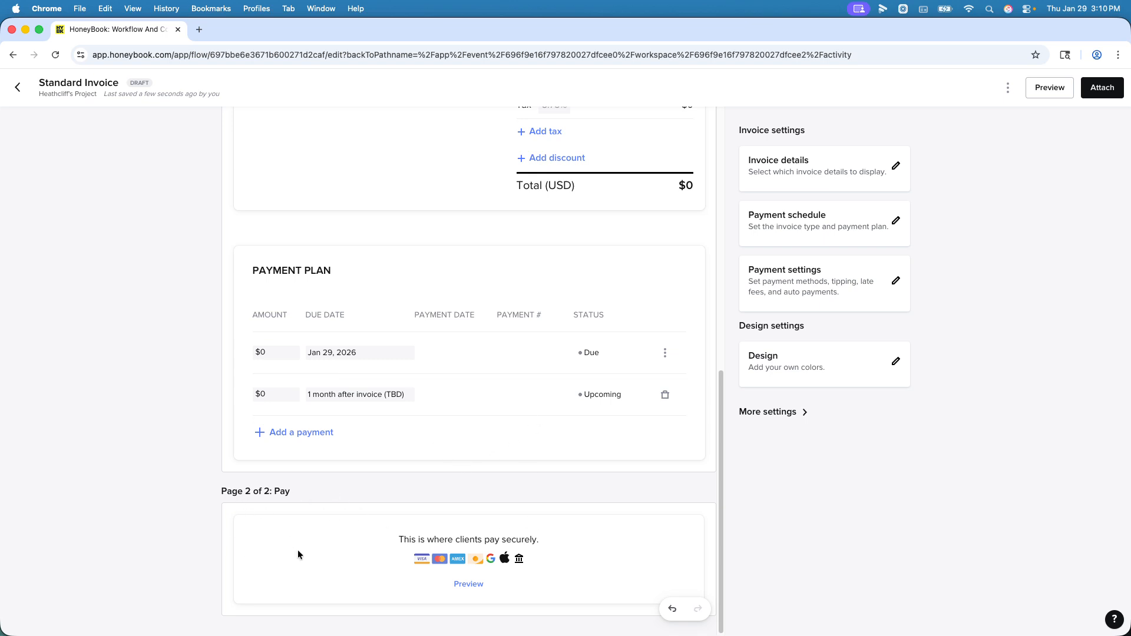
{"action": "scroll", "coordinate": [320, 506], "scroll_direction": "up", "scroll_amount": 10}
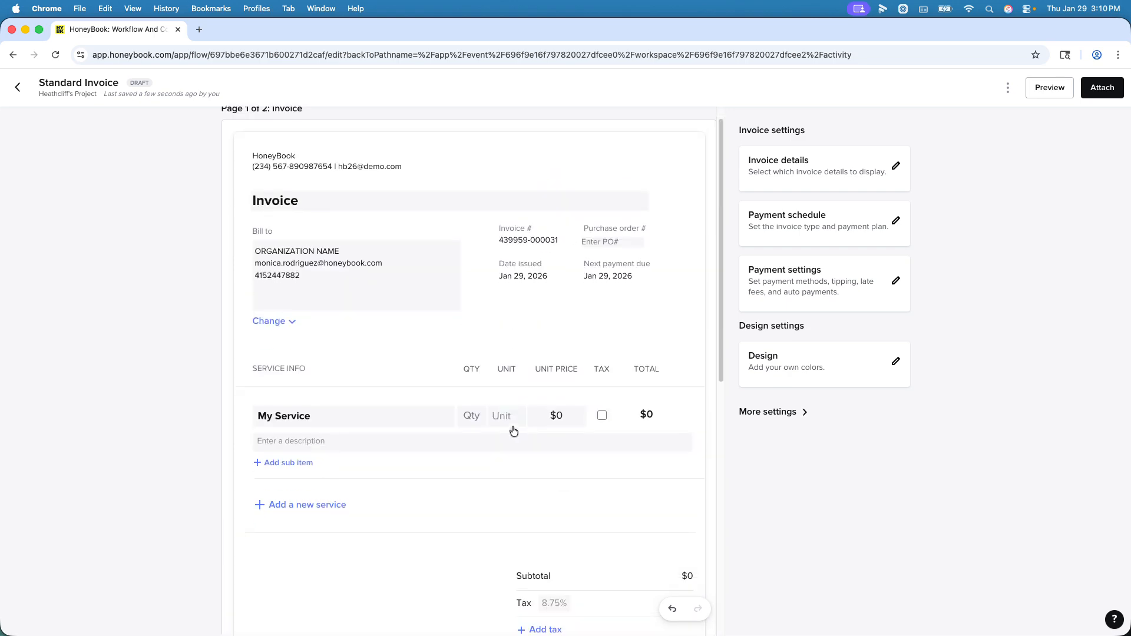
{"action": "scroll", "coordinate": [515, 430], "scroll_direction": "down", "scroll_amount": 9}
{"action": "scroll", "coordinate": [648, 477], "scroll_direction": "up", "scroll_amount": 10}
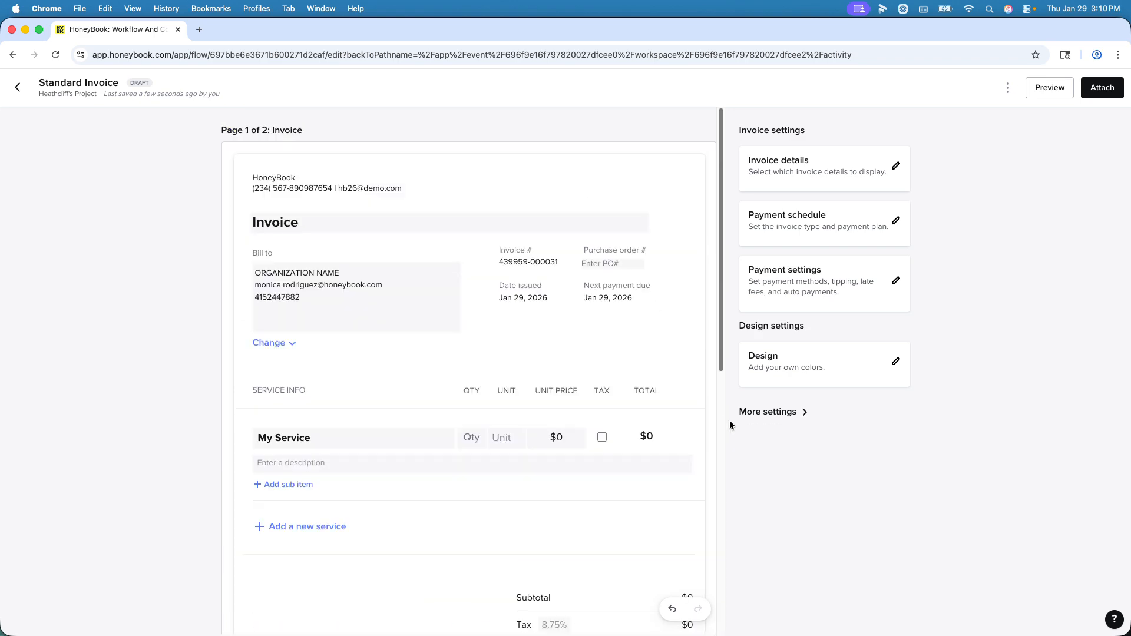
{"action": "left_click", "coordinate": [1102, 88]}
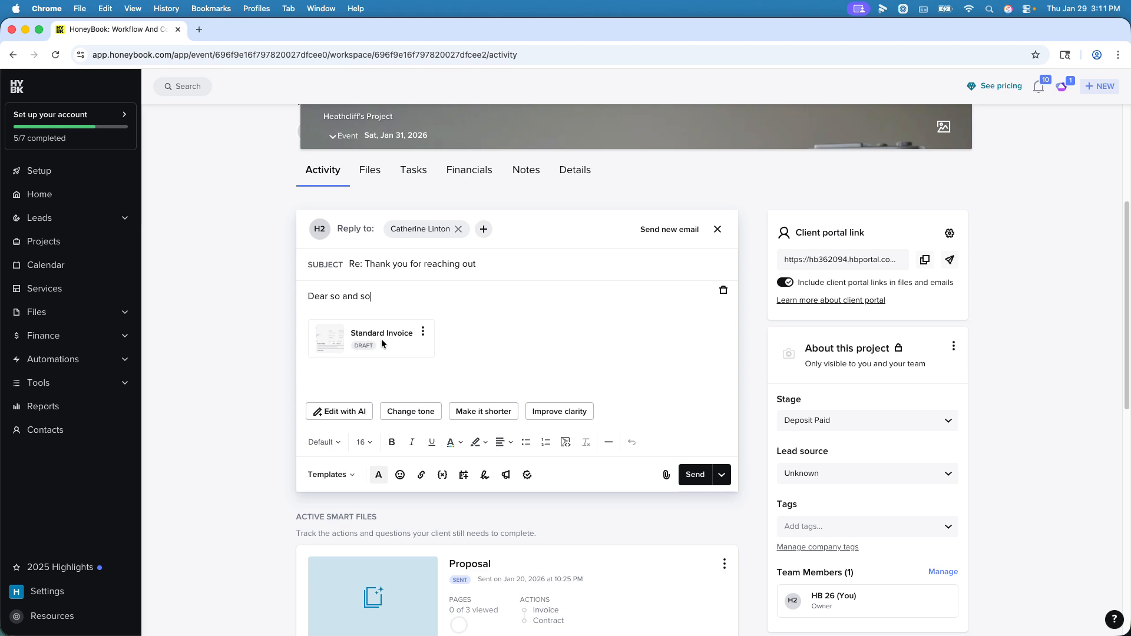
{"action": "left_click", "coordinate": [373, 300]}
{"action": "left_click", "coordinate": [723, 290]}
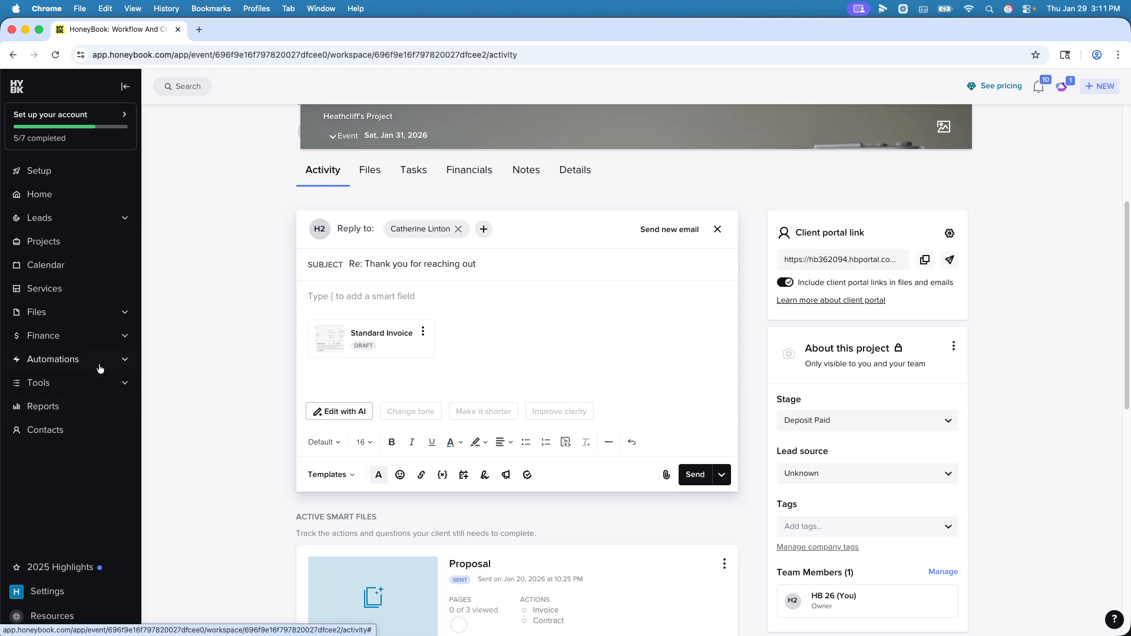
Step: Open the "Moving to booked" automation from the list of all automations
{"action": "mouse_move", "coordinate": [101, 360]}
{"action": "left_click", "coordinate": [177, 351]}
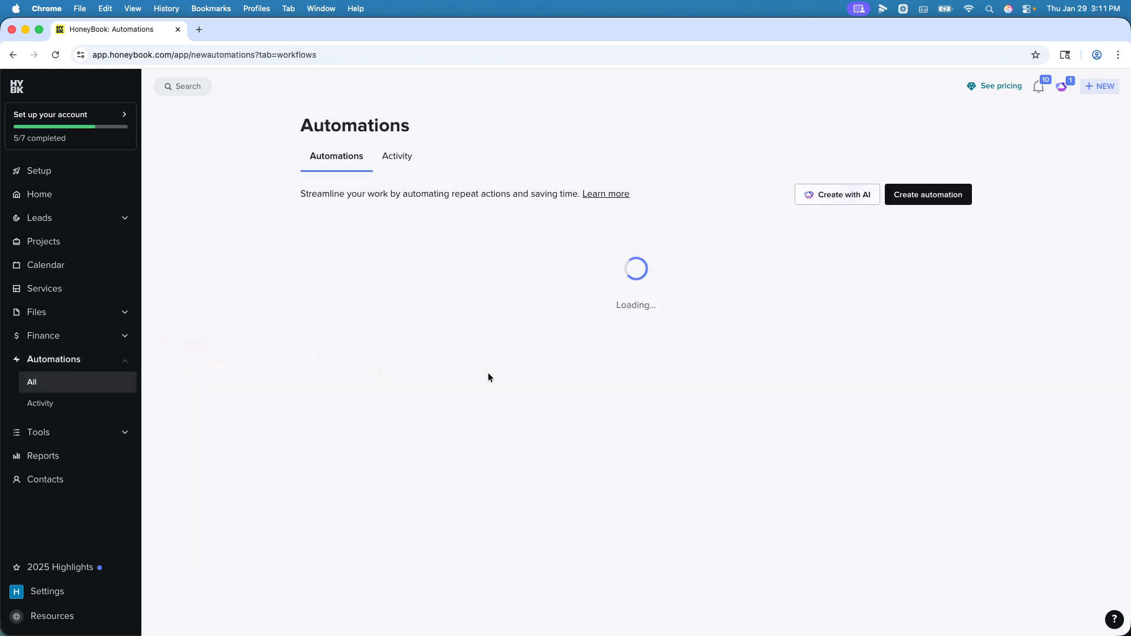
{"action": "scroll", "coordinate": [736, 335], "scroll_direction": "down", "scroll_amount": 3}
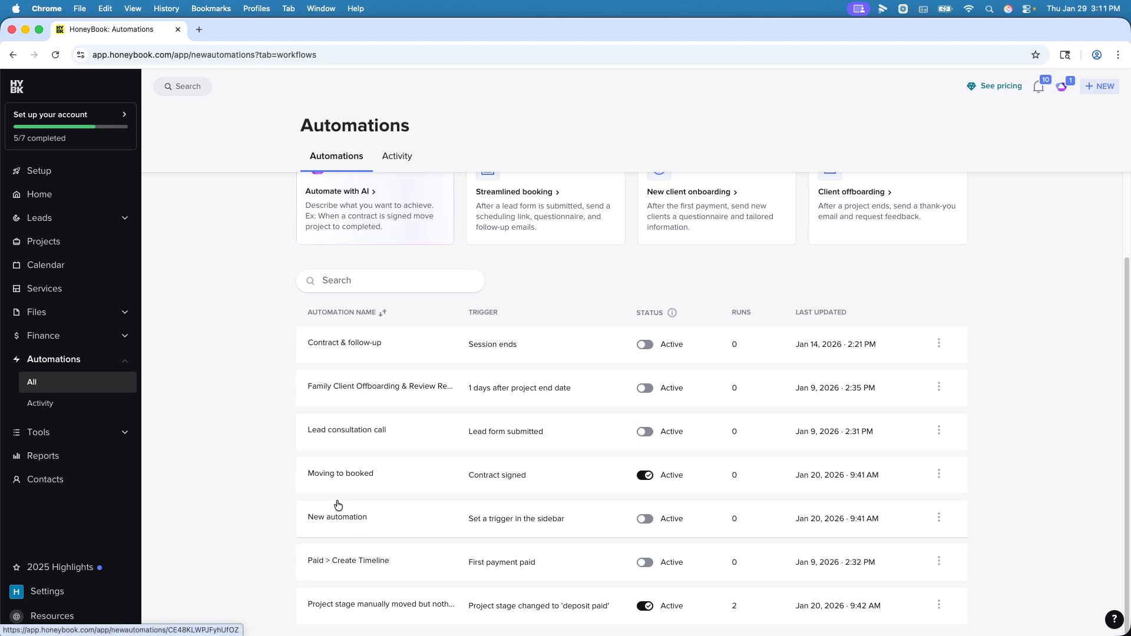
{"action": "left_click", "coordinate": [337, 480]}
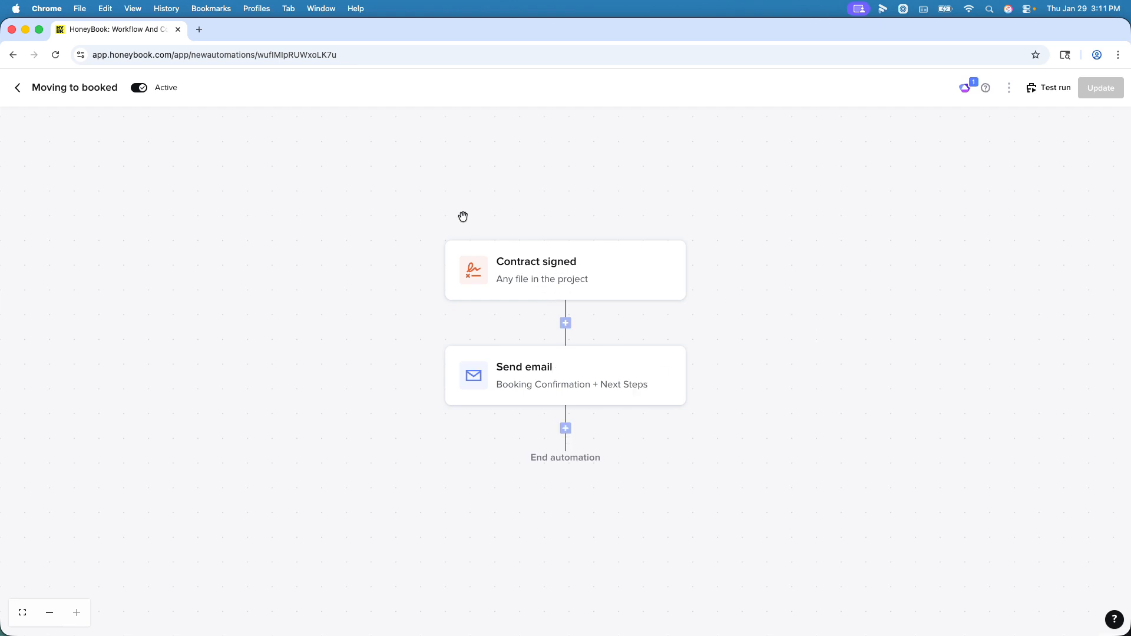
Step: Add a Create task action after the Send email step, with "Example" as the task text
{"action": "left_click", "coordinate": [565, 428]}
{"action": "left_click", "coordinate": [579, 474]}
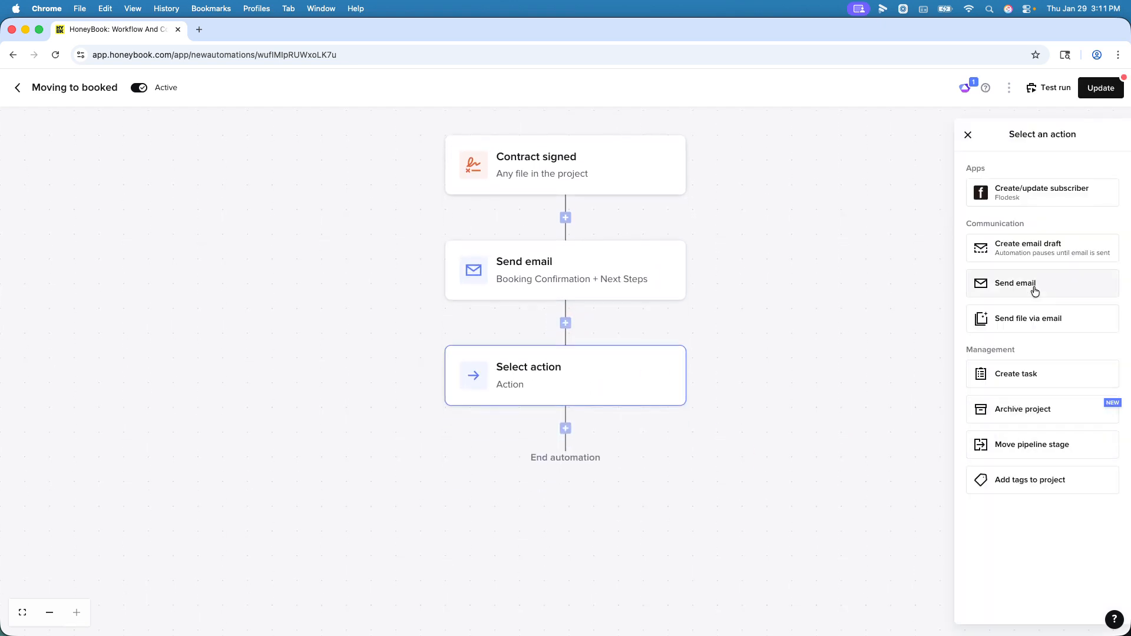
{"action": "left_click", "coordinate": [1032, 374]}
{"action": "left_click", "coordinate": [1029, 304]}
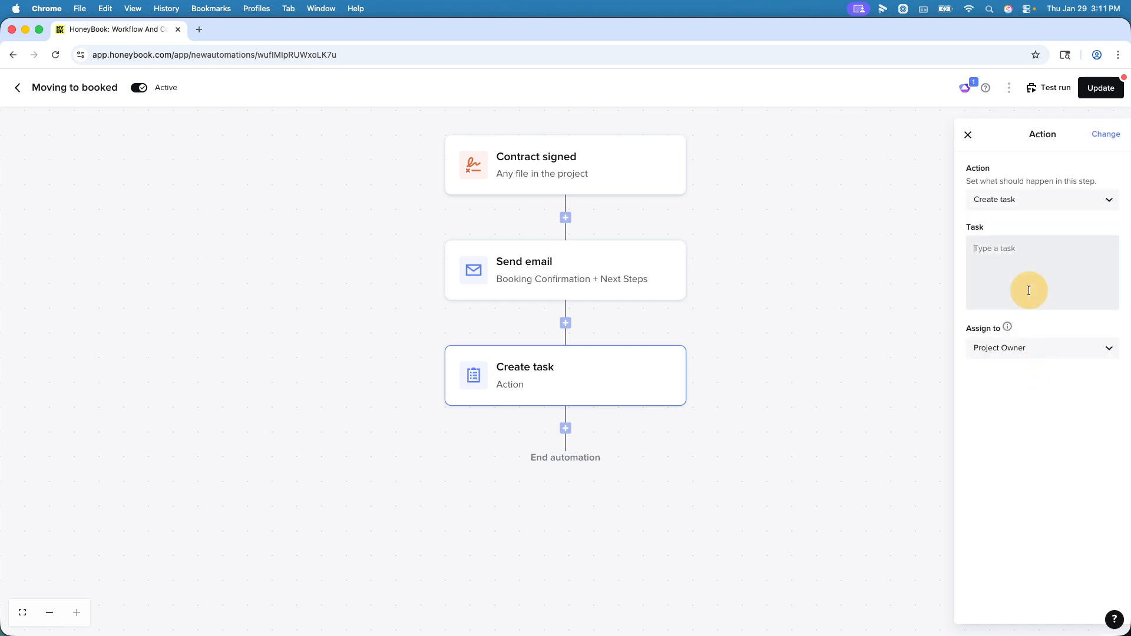
{"action": "type", "text": "Example"}
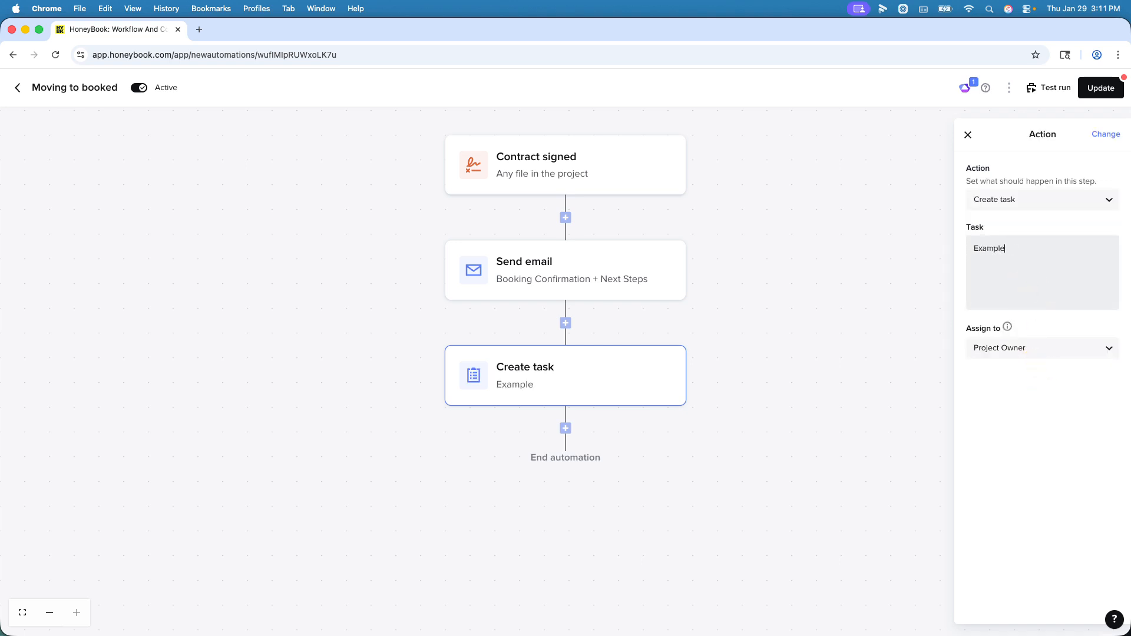
Step: Add a "First payment paid" condition after the Create task step
{"action": "left_click", "coordinate": [565, 428]}
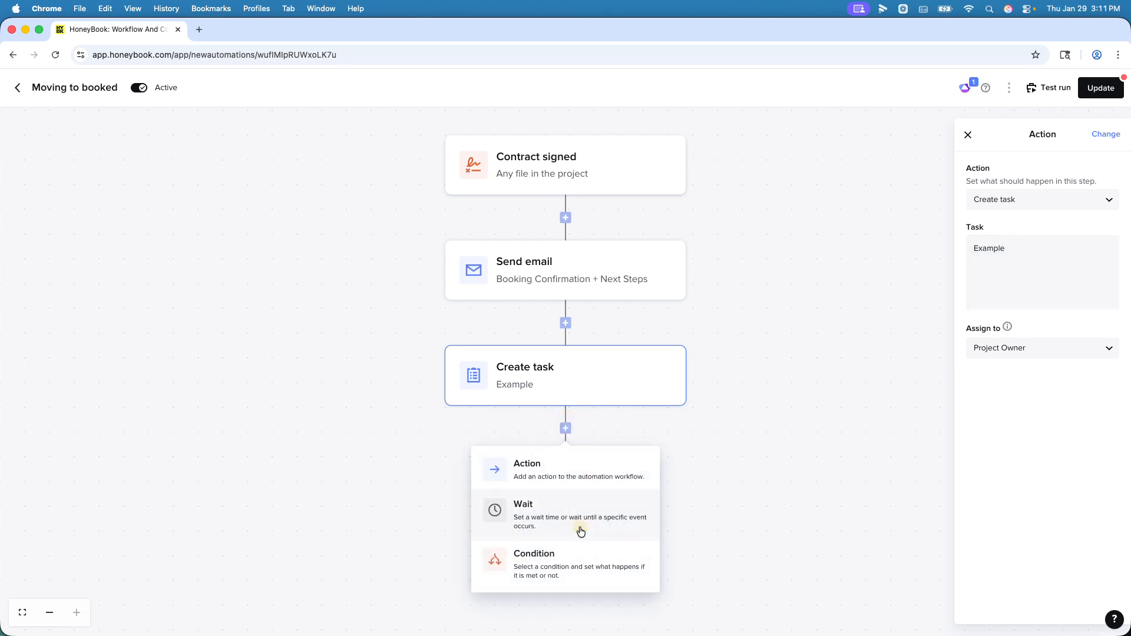
{"action": "left_click", "coordinate": [586, 559]}
{"action": "left_click", "coordinate": [1020, 210]}
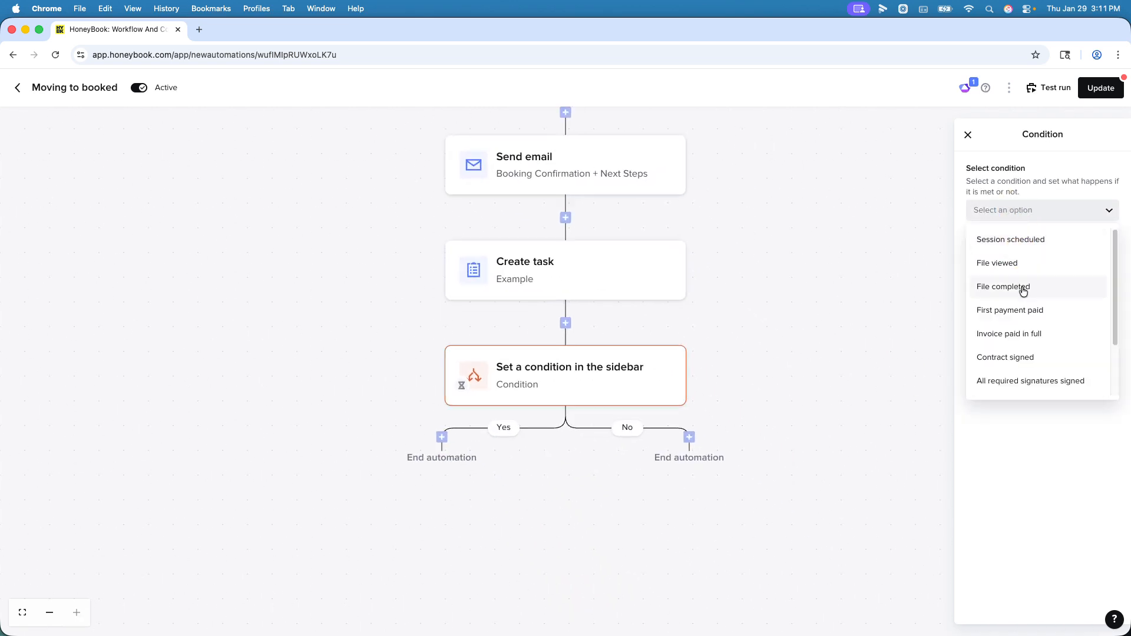
{"action": "left_click", "coordinate": [1021, 312]}
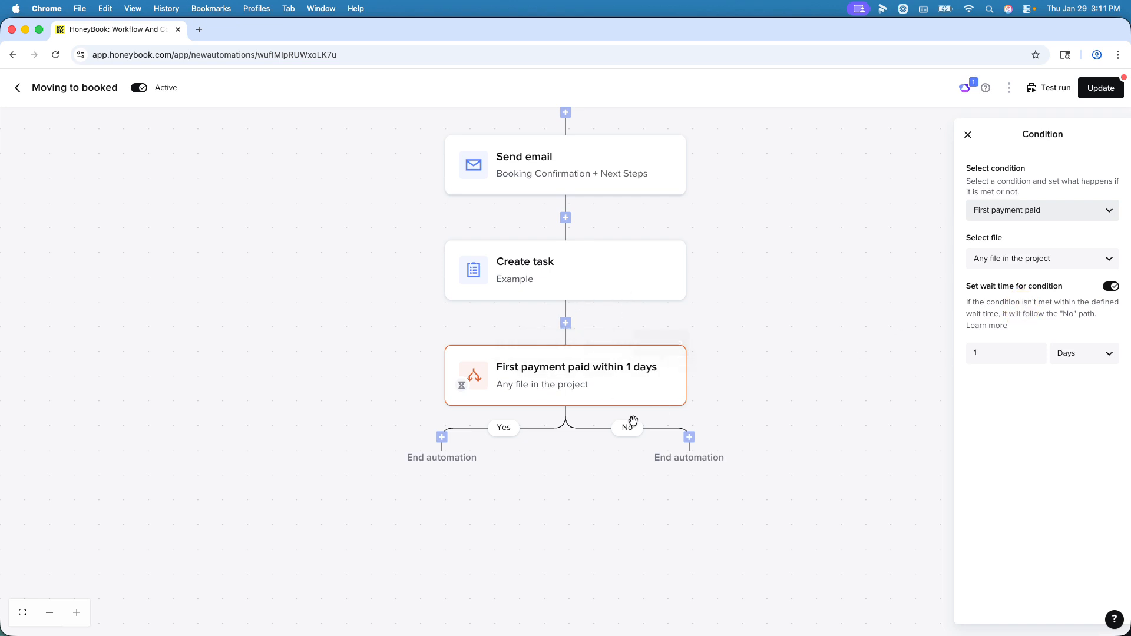
Step: Add a Send email action on the condition's No path, using the "Booking Confirmation + Next Steps" email template
{"action": "left_click", "coordinate": [690, 437]}
{"action": "left_click", "coordinate": [690, 475]}
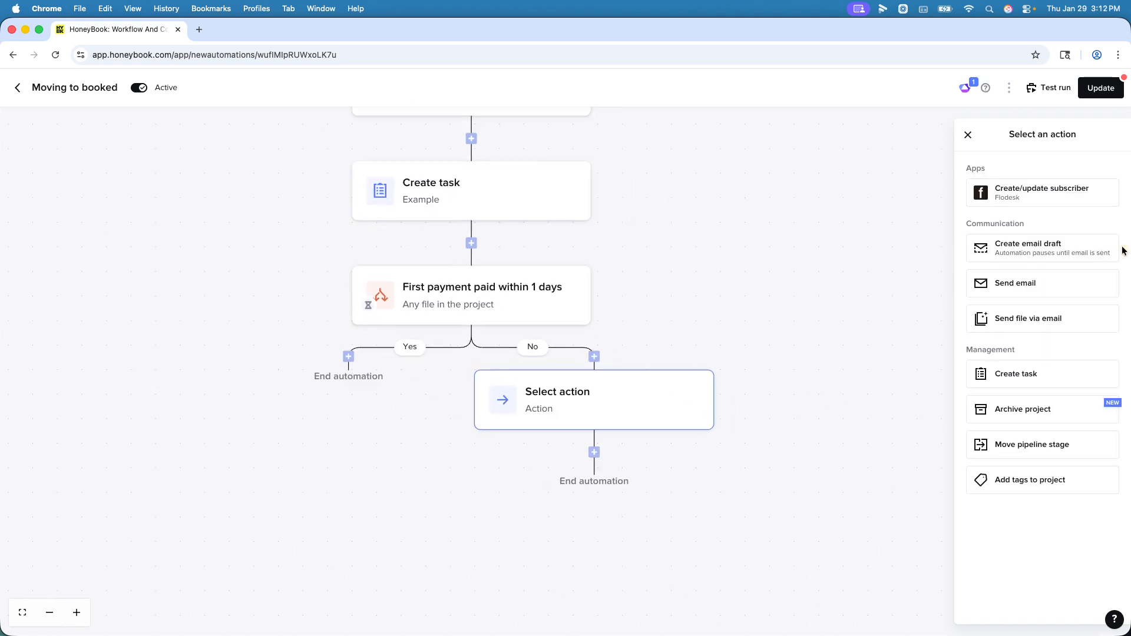
{"action": "left_click", "coordinate": [1056, 285]}
{"action": "scroll", "coordinate": [1039, 392], "scroll_direction": "down", "scroll_amount": 3}
{"action": "scroll", "coordinate": [1038, 391], "scroll_direction": "down", "scroll_amount": 1}
{"action": "scroll", "coordinate": [1040, 389], "scroll_direction": "down", "scroll_amount": 1}
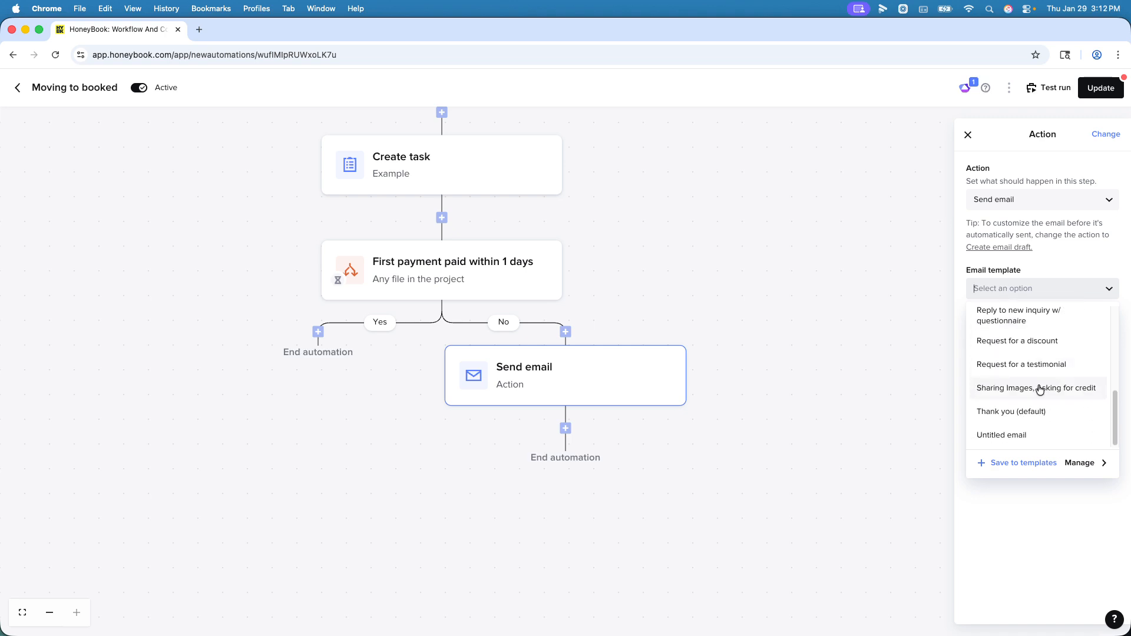
{"action": "scroll", "coordinate": [1039, 390], "scroll_direction": "up", "scroll_amount": 5}
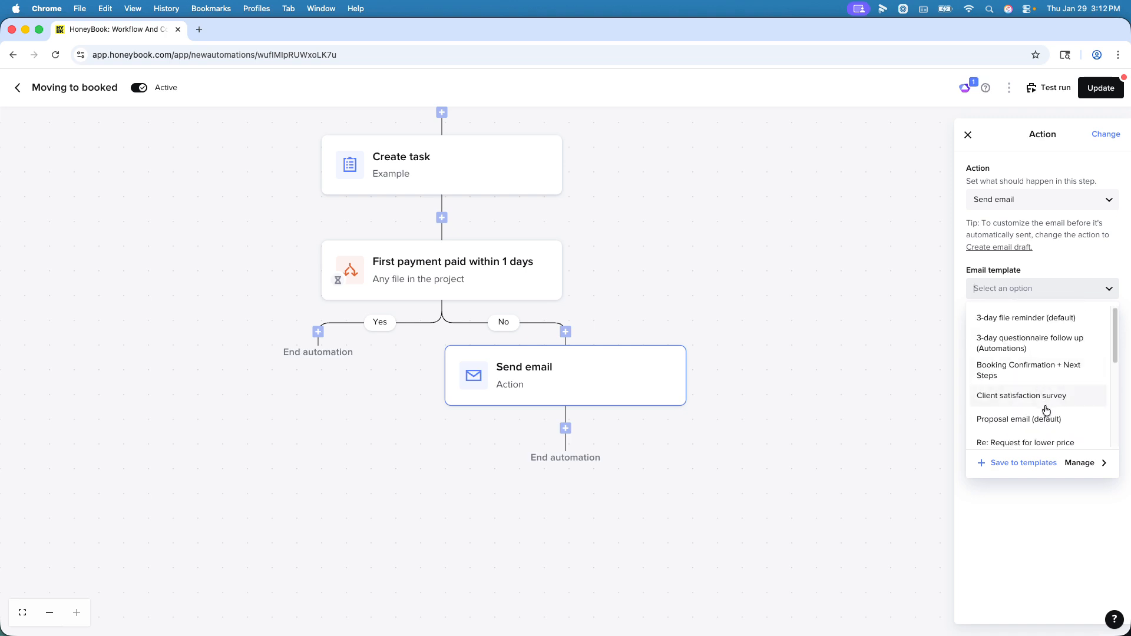
{"action": "left_click", "coordinate": [1035, 377]}
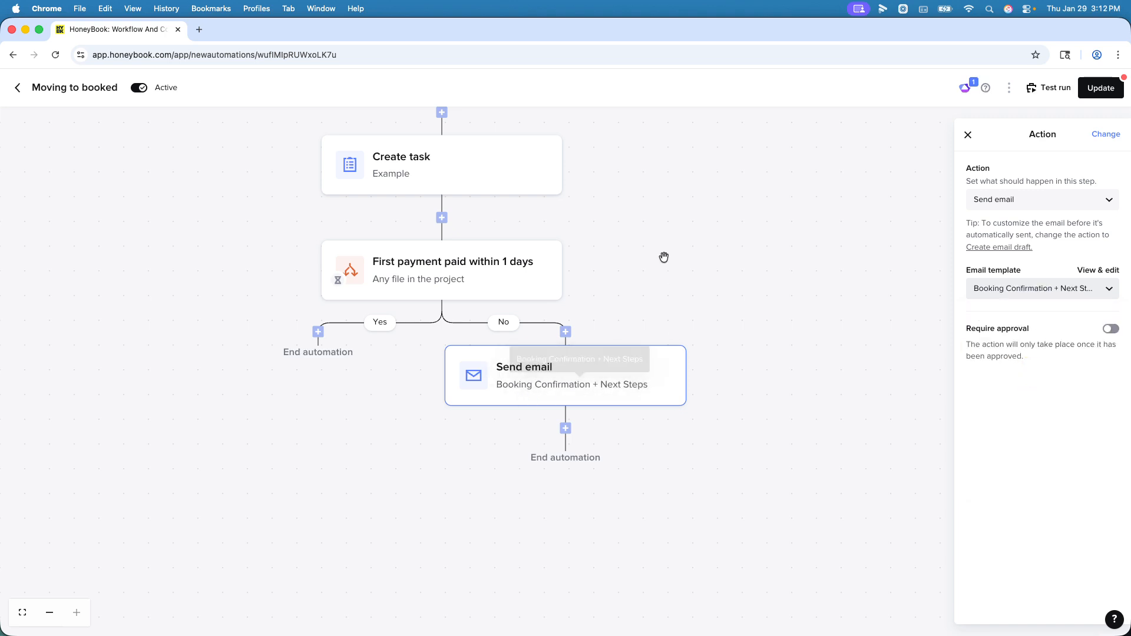
Step: Try adding a 1-day wait between the Contract signed trigger and the first Send email step, and delete it again
{"action": "left_click_drag", "start_coordinate": [715, 212], "coordinate": [735, 325]}
{"action": "scroll", "coordinate": [735, 324], "scroll_direction": "down", "scroll_amount": 2}
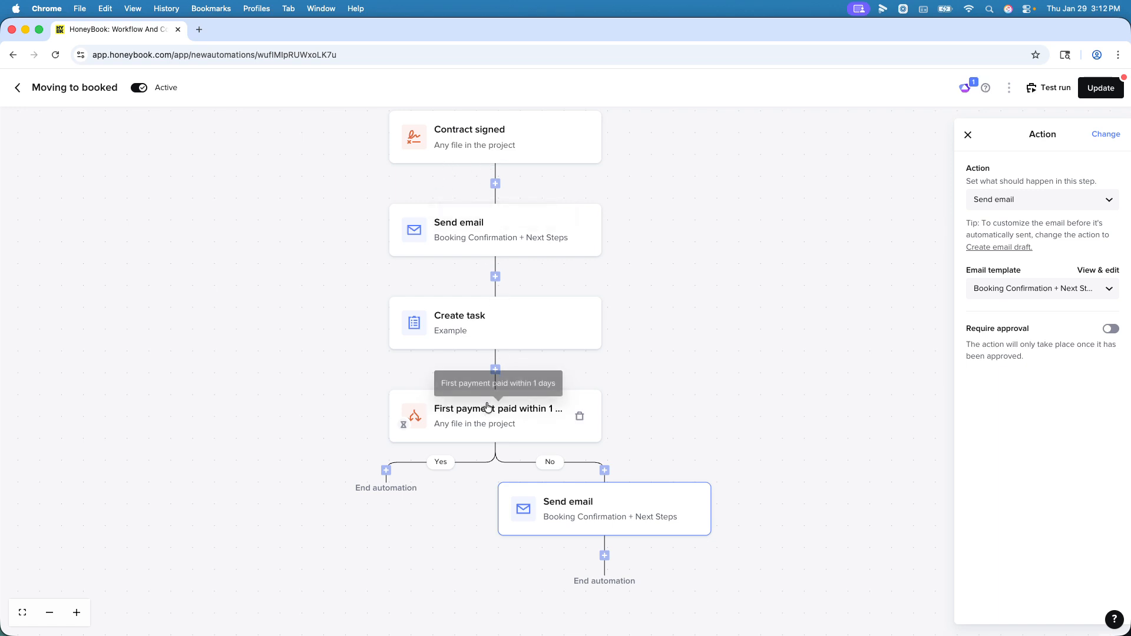
{"action": "left_click", "coordinate": [495, 183]}
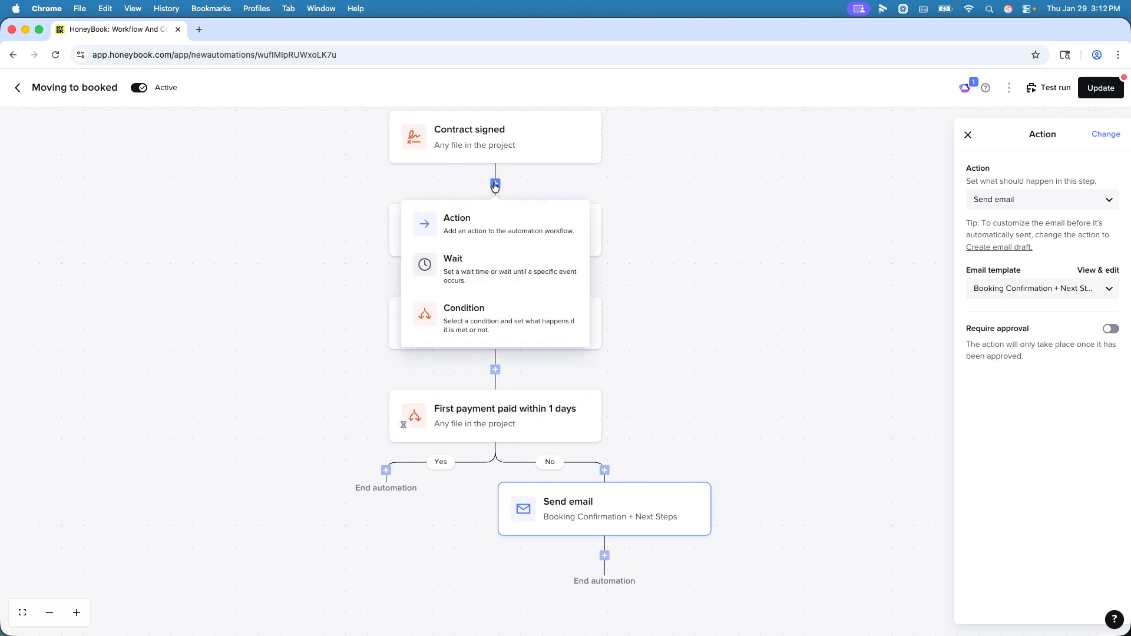
{"action": "left_click", "coordinate": [482, 263]}
{"action": "left_click_drag", "start_coordinate": [745, 385], "coordinate": [688, 273]}
{"action": "scroll", "coordinate": [689, 273], "scroll_direction": "down", "scroll_amount": 3}
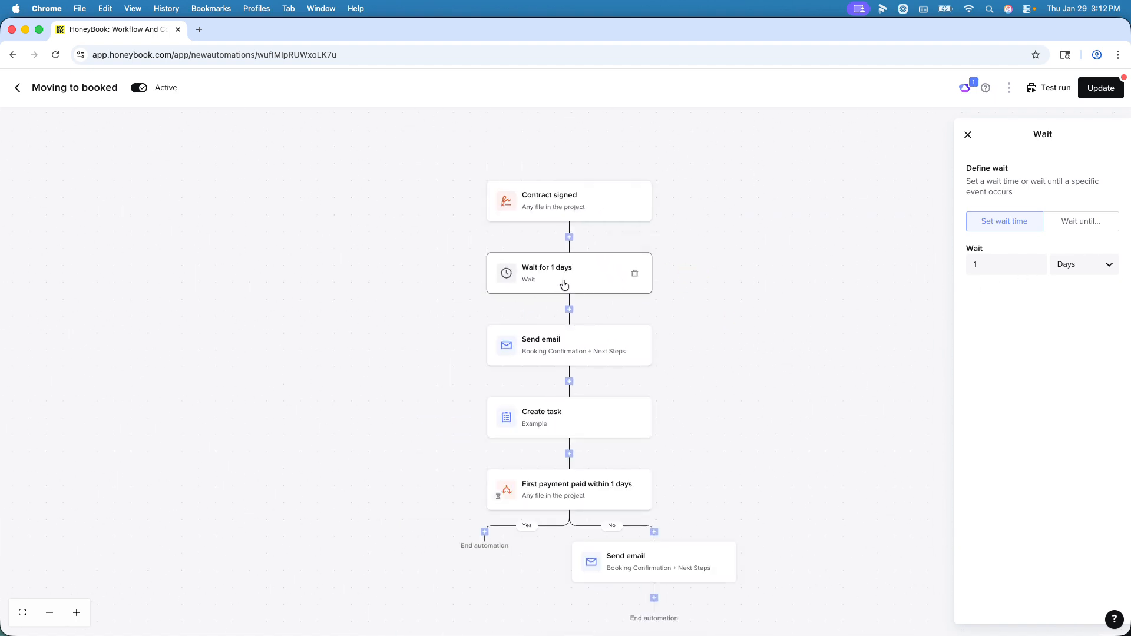
{"action": "left_click", "coordinate": [635, 273]}
{"action": "left_click", "coordinate": [613, 398]}
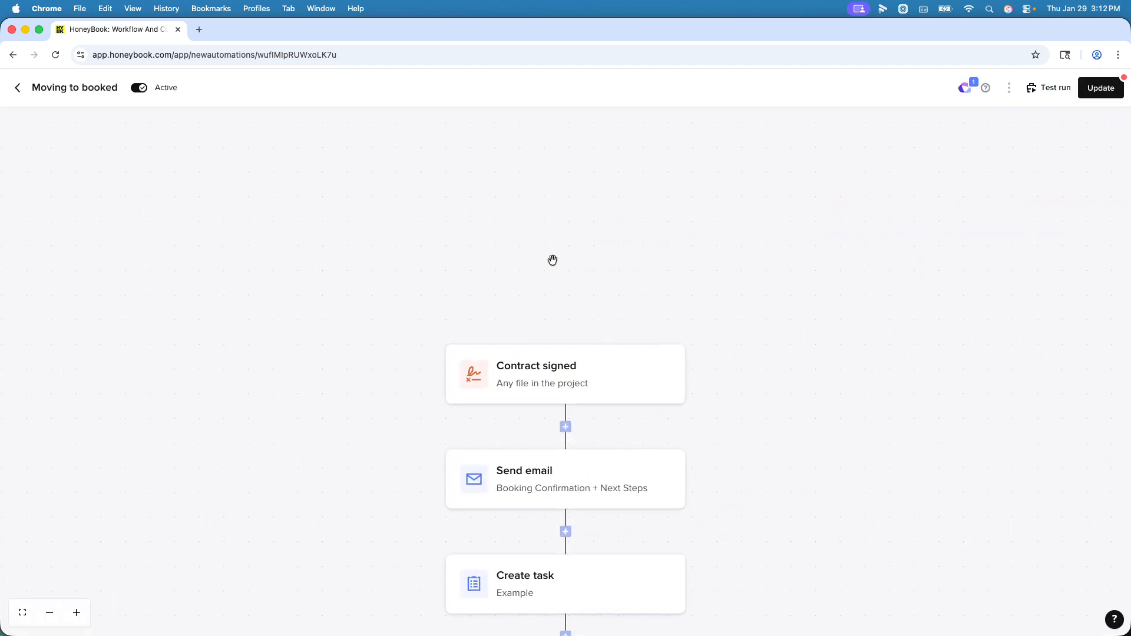
Step: Review the Create task and "First payment paid" condition steps and save the updated automation
{"action": "left_click_drag", "start_coordinate": [768, 470], "coordinate": [612, 210]}
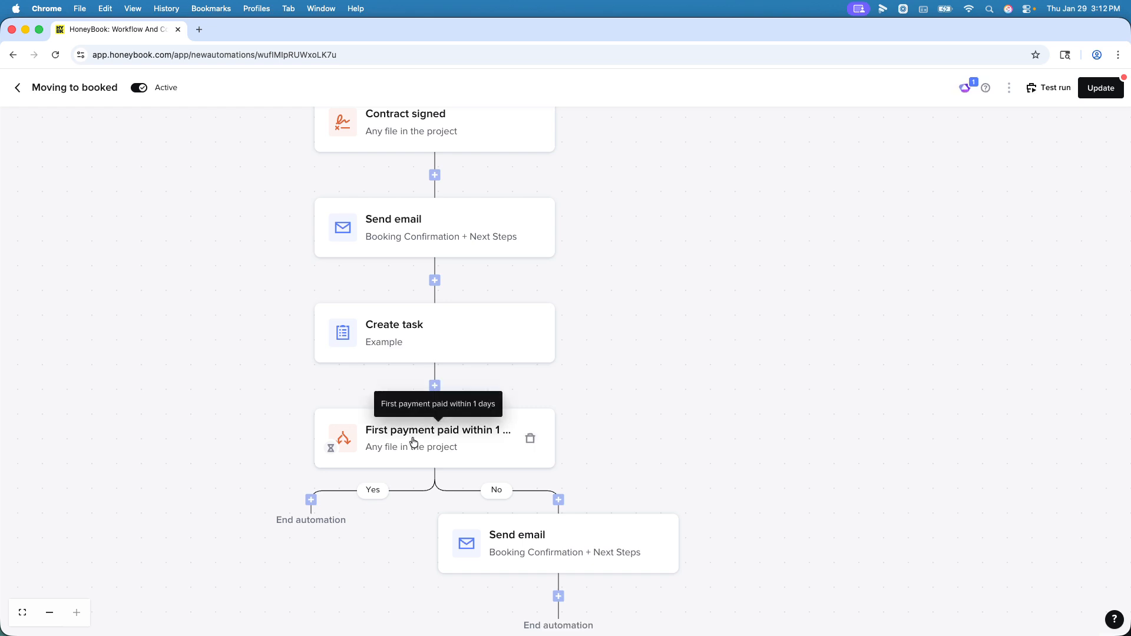
{"action": "left_click", "coordinate": [422, 346]}
{"action": "left_click", "coordinate": [428, 453]}
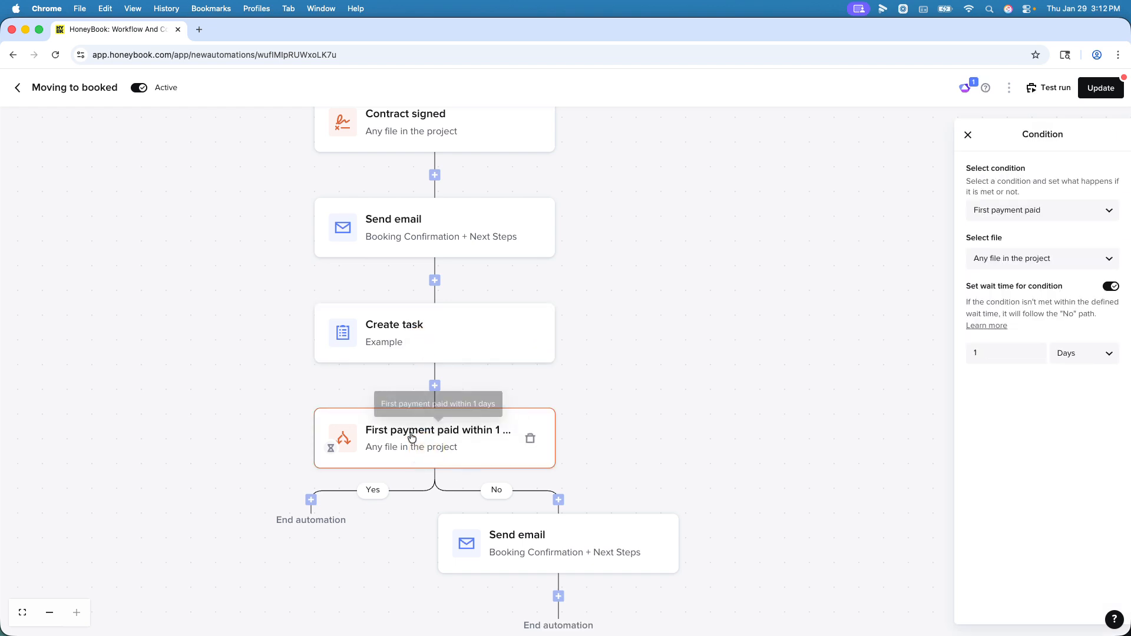
{"action": "left_click_drag", "start_coordinate": [633, 434], "coordinate": [601, 281]}
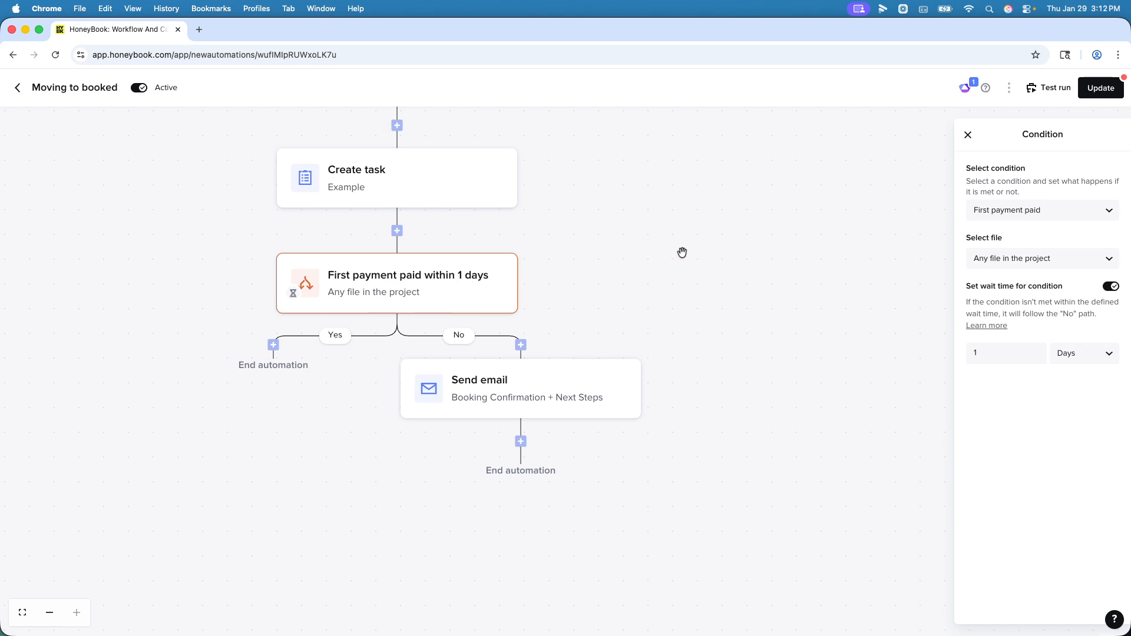
{"action": "scroll", "coordinate": [682, 253], "scroll_direction": "down", "scroll_amount": 3}
{"action": "left_click_drag", "start_coordinate": [678, 262], "coordinate": [675, 374]}
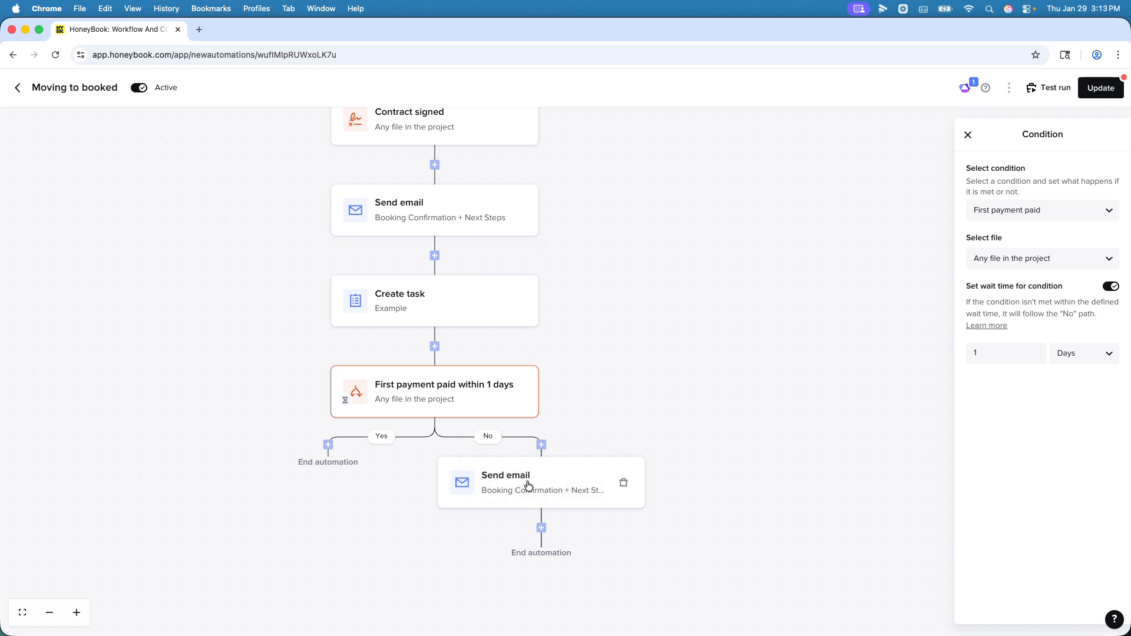
{"action": "left_click", "coordinate": [1083, 87]}
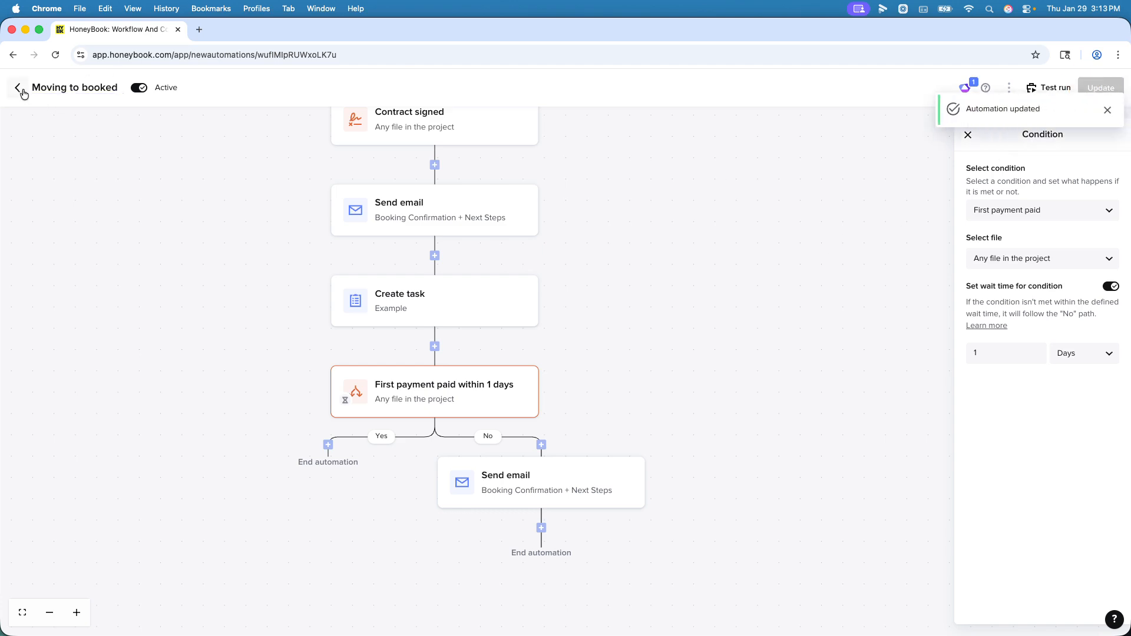
Step: Open the event project dated Jan 31, 2026 and review its automations and recent activity
{"action": "left_click", "coordinate": [18, 88]}
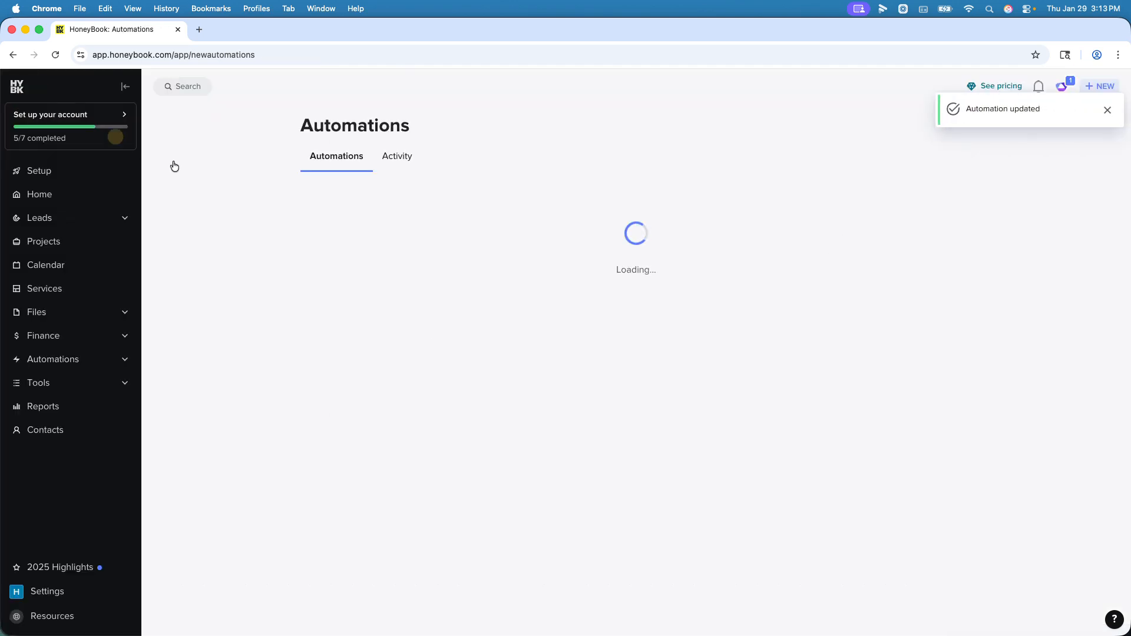
{"action": "left_click", "coordinate": [73, 251]}
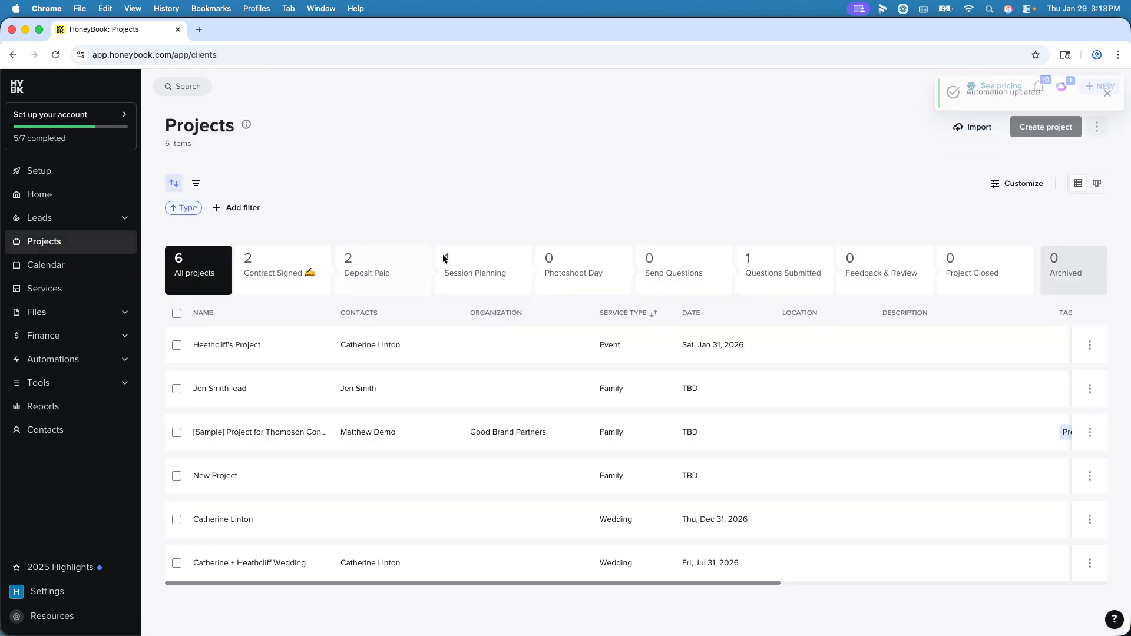
{"action": "left_click", "coordinate": [247, 346]}
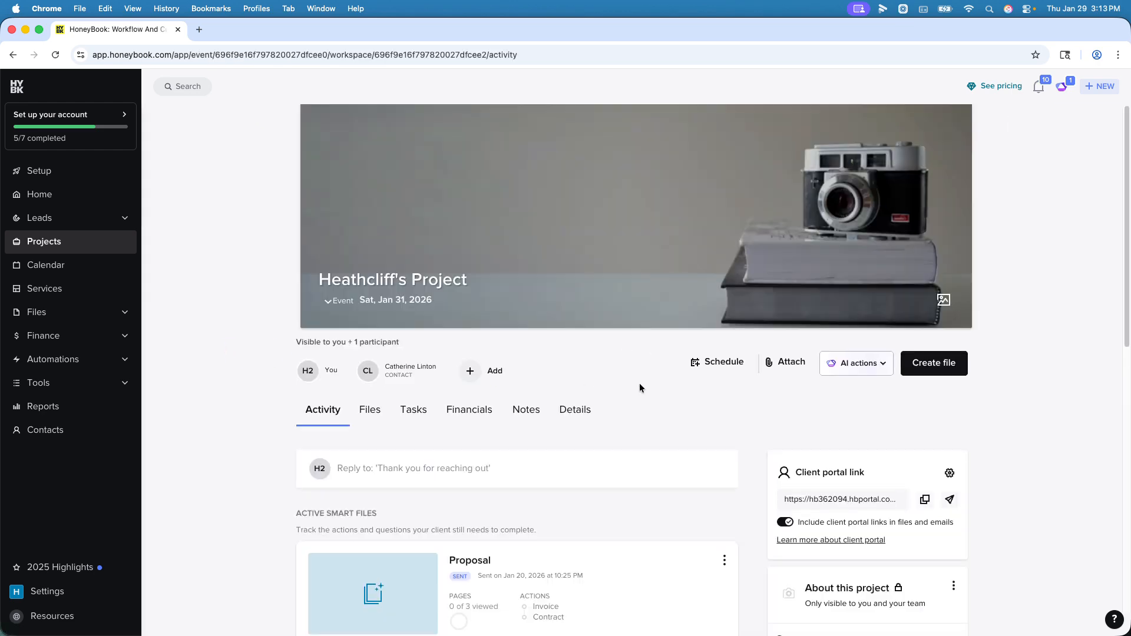
{"action": "scroll", "coordinate": [638, 387], "scroll_direction": "down", "scroll_amount": 5}
{"action": "scroll", "coordinate": [648, 386], "scroll_direction": "down", "scroll_amount": 5}
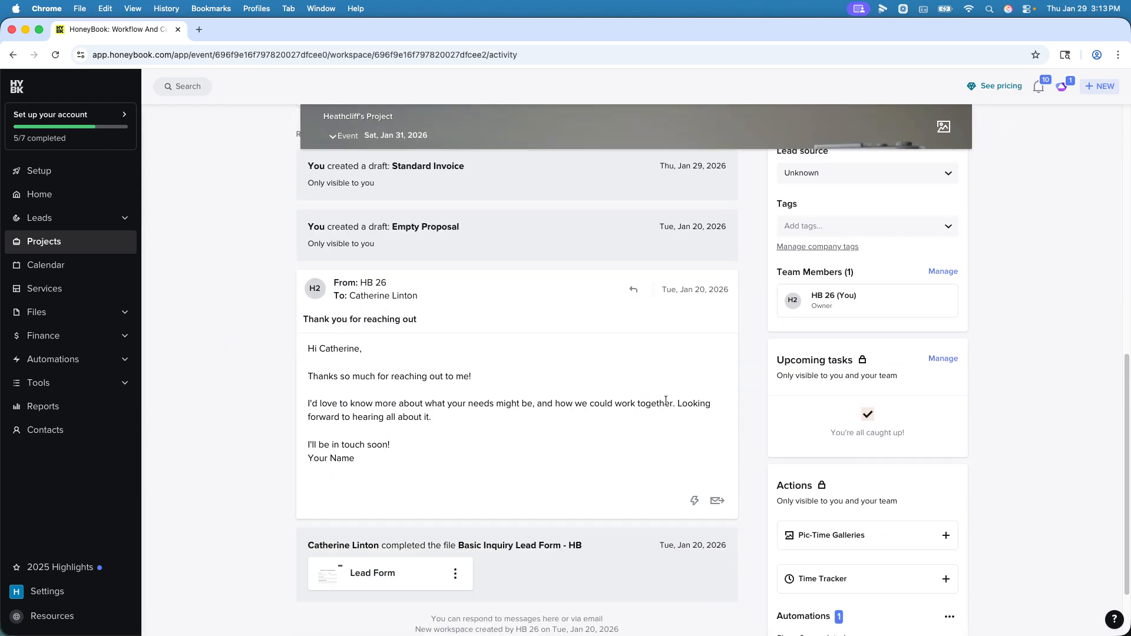
{"action": "left_click", "coordinate": [870, 554]}
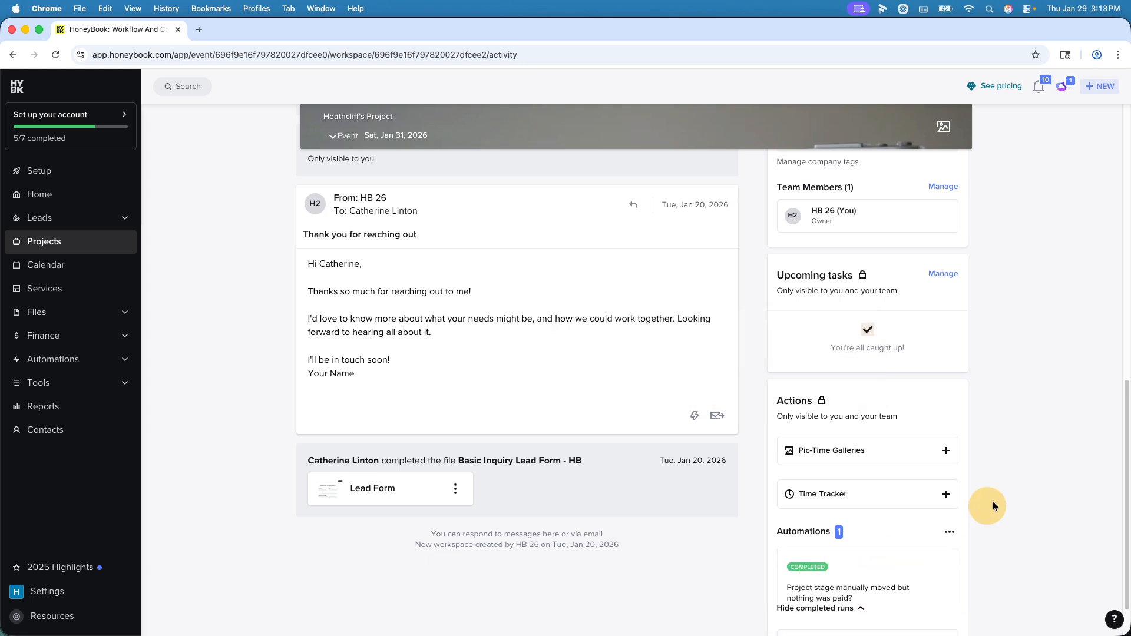
{"action": "scroll", "coordinate": [1002, 477], "scroll_direction": "down", "scroll_amount": 2}
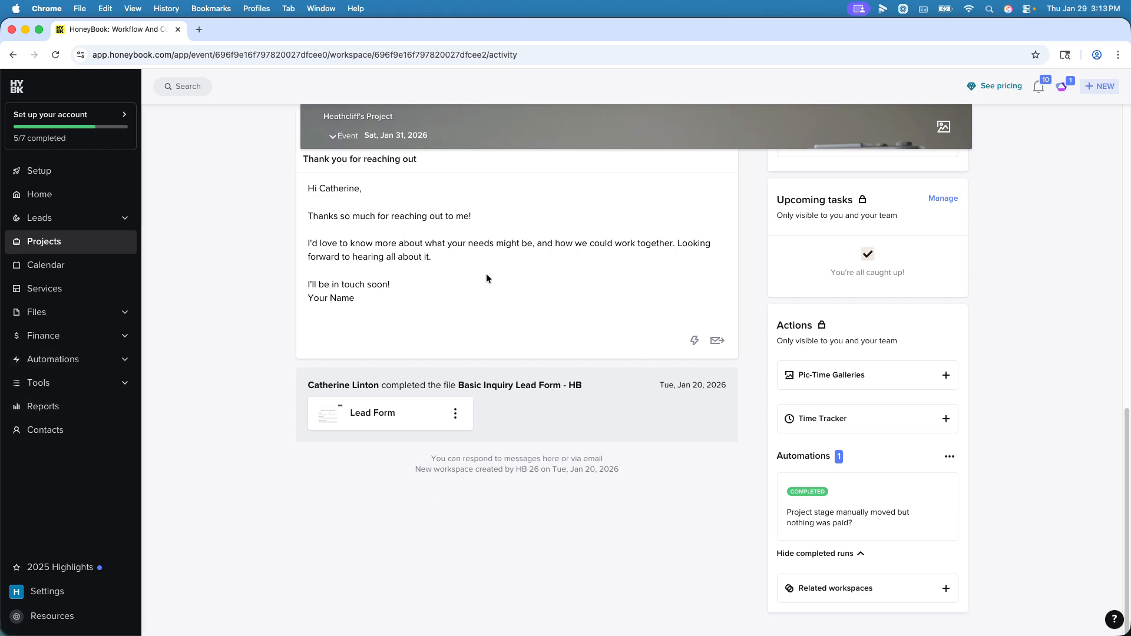
{"action": "scroll", "coordinate": [533, 291], "scroll_direction": "up", "scroll_amount": 6}
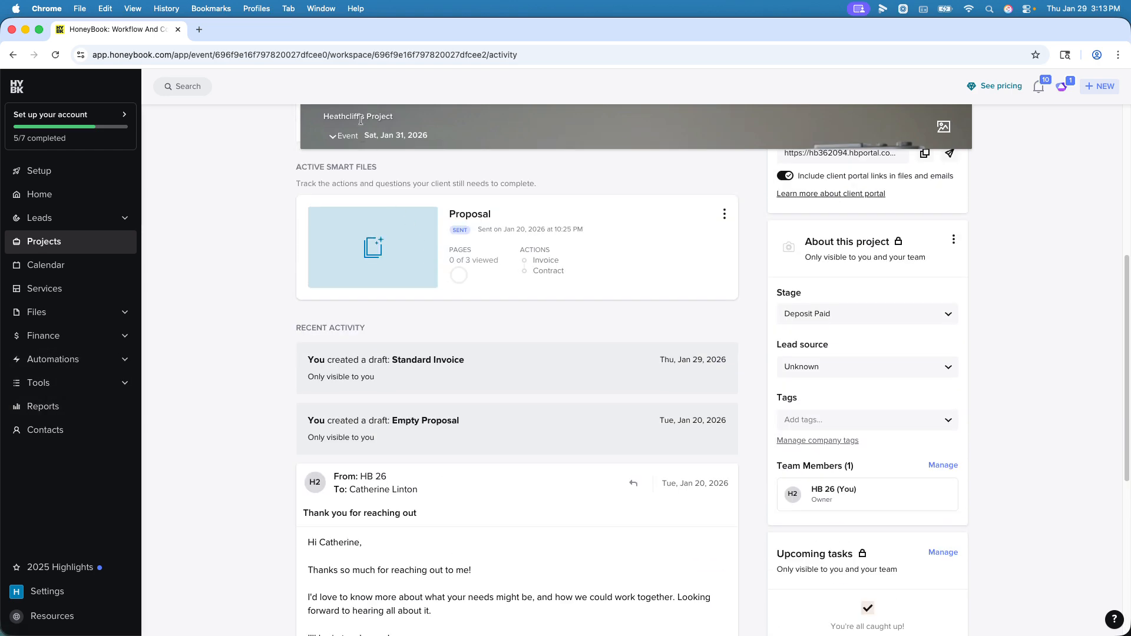
Step: Reopen the "Moving to booked" automation from the list of all automations
{"action": "mouse_move", "coordinate": [71, 359]}
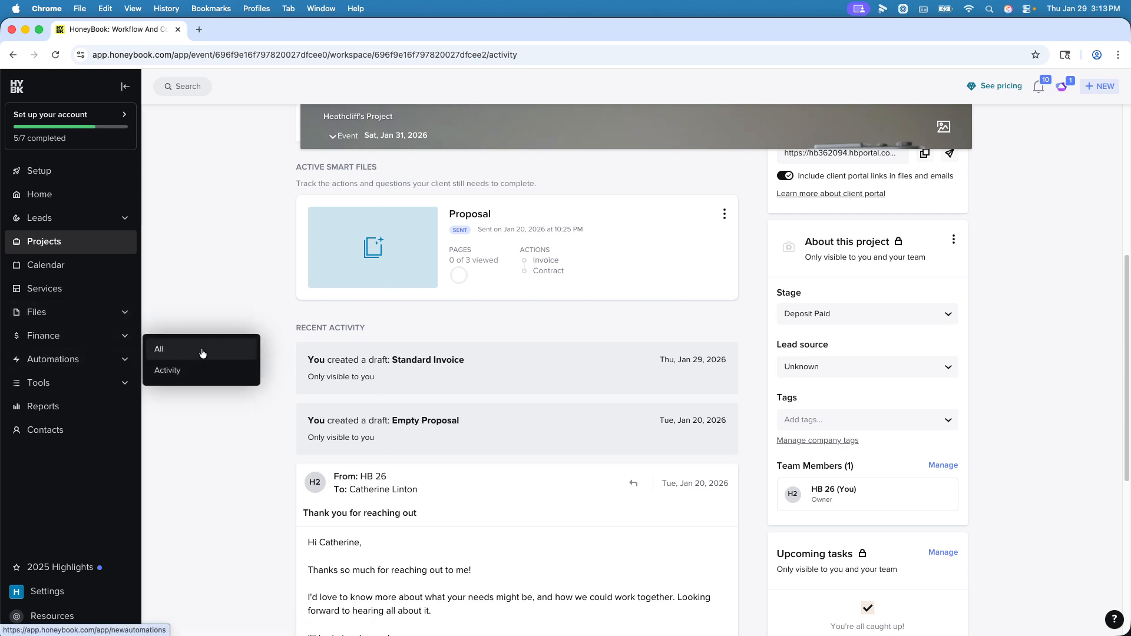
{"action": "left_click", "coordinate": [202, 351]}
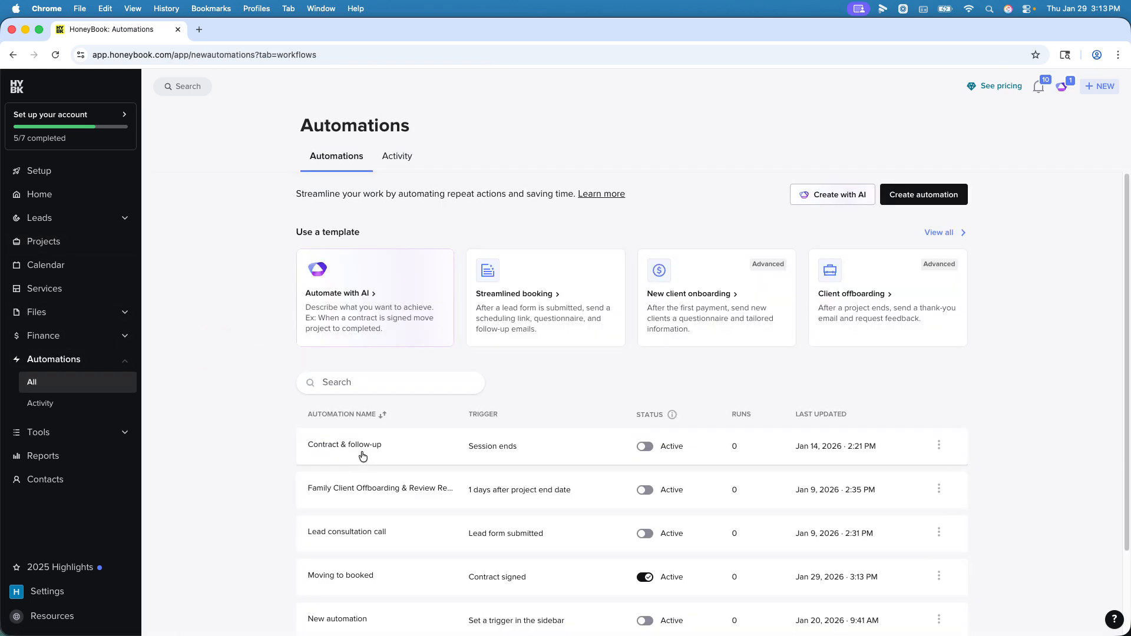
{"action": "scroll", "coordinate": [371, 448], "scroll_direction": "down", "scroll_amount": 2}
{"action": "left_click", "coordinate": [348, 477]}
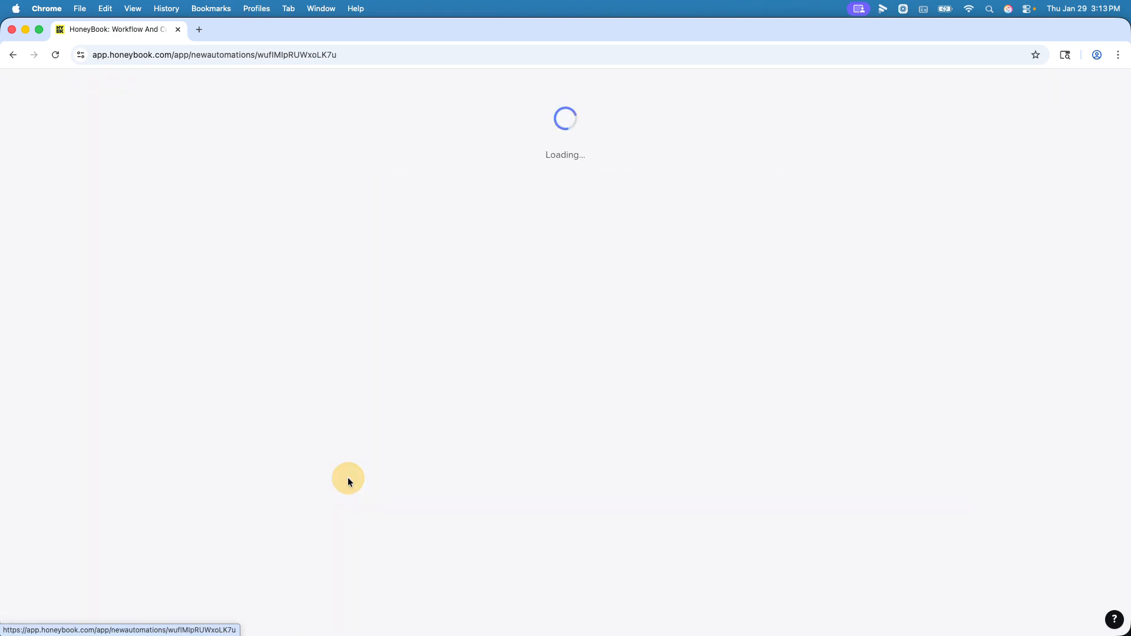
Step: Change the automation's trigger to "Project stage changed" with the pipeline stage "Photoshoot Day" and save the automation
{"action": "left_click", "coordinate": [521, 154]}
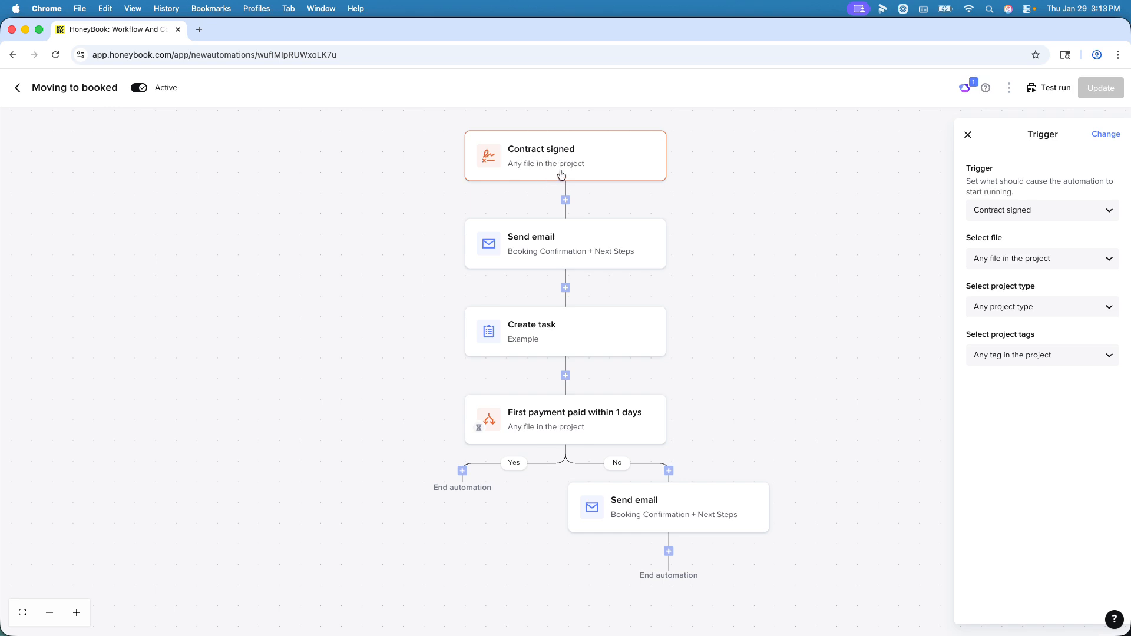
{"action": "left_click", "coordinate": [1071, 211]}
{"action": "scroll", "coordinate": [1055, 272], "scroll_direction": "down", "scroll_amount": 5}
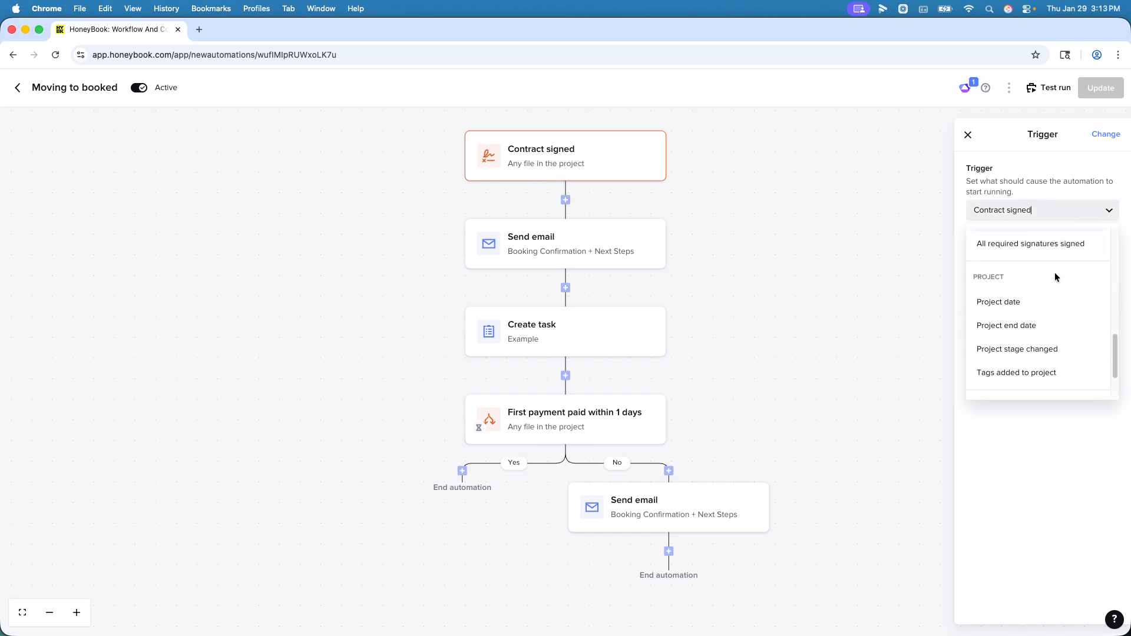
{"action": "left_click", "coordinate": [1049, 297]}
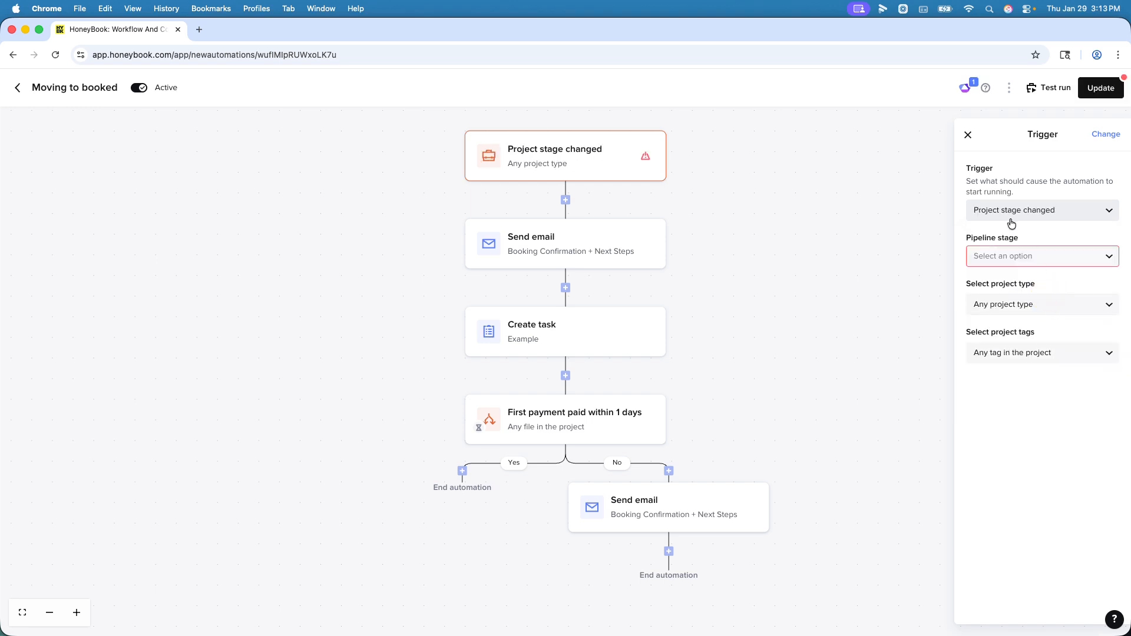
{"action": "left_click", "coordinate": [1027, 256]}
{"action": "scroll", "coordinate": [1049, 366], "scroll_direction": "down", "scroll_amount": 3}
{"action": "left_click", "coordinate": [1049, 355]}
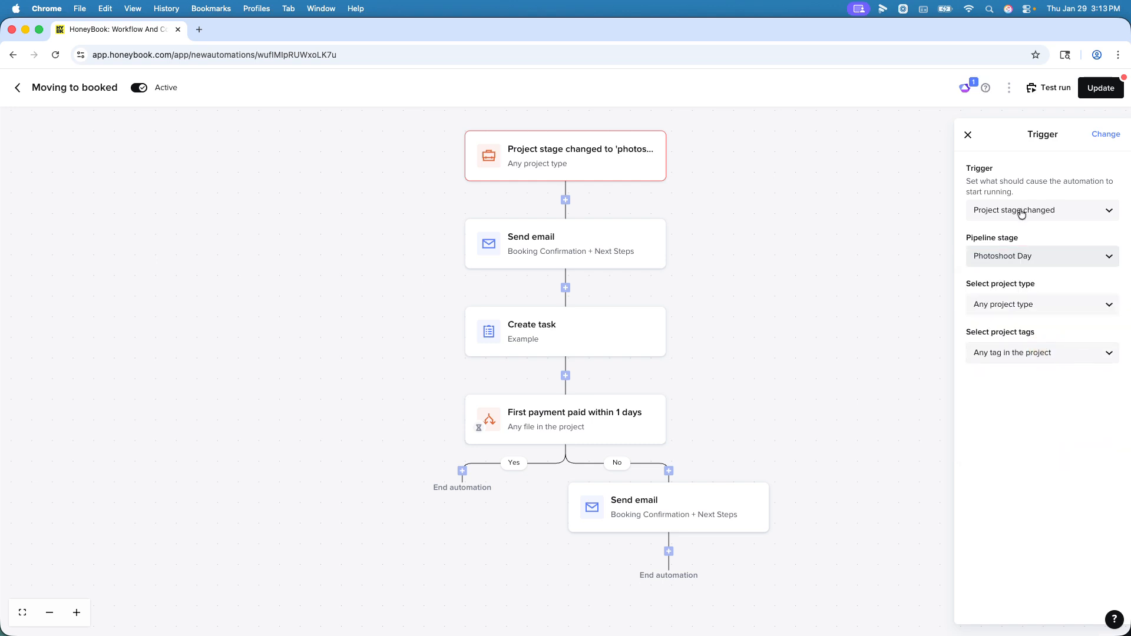
{"action": "left_click", "coordinate": [1099, 91]}
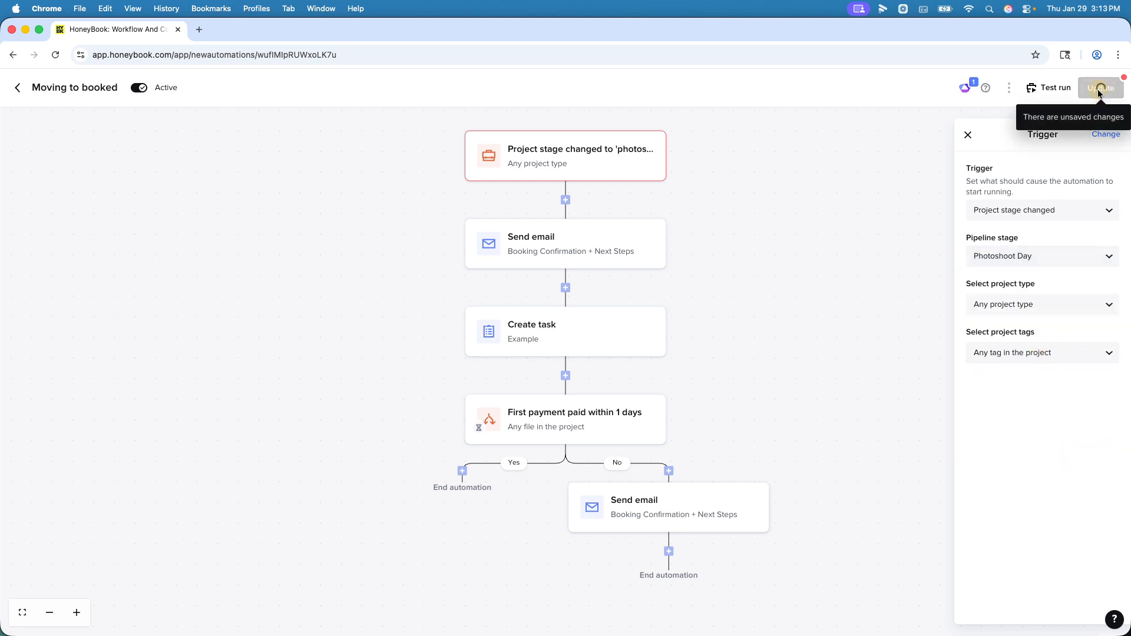
Step: Leave the automation editor and open the event project dated Jan 31, 2026 from the projects list
{"action": "left_click", "coordinate": [18, 89]}
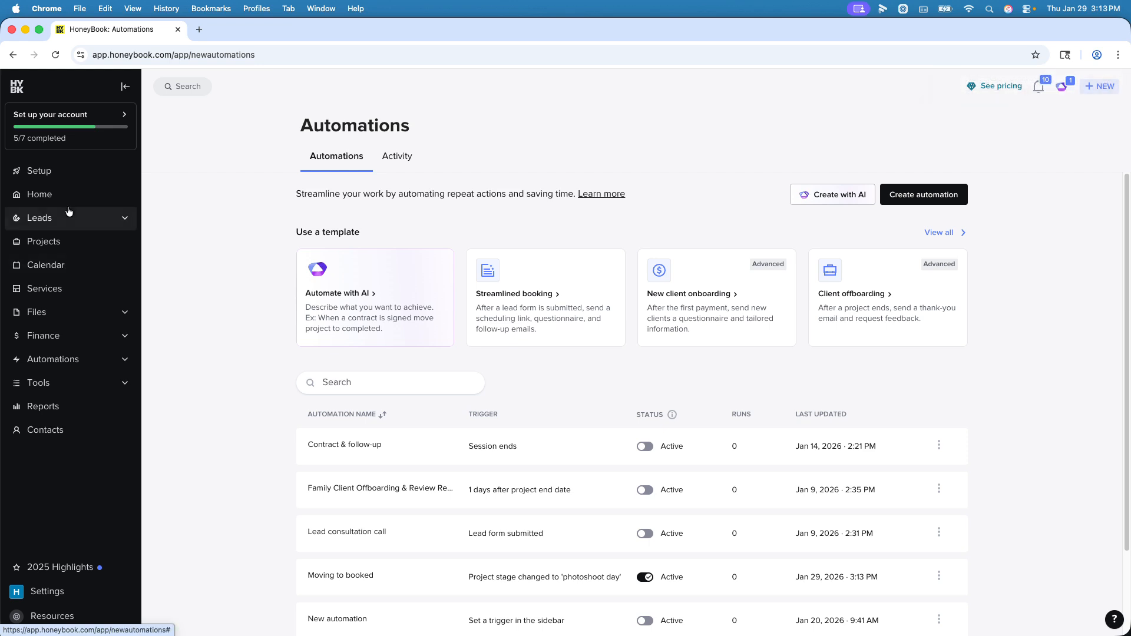
{"action": "left_click", "coordinate": [56, 241]}
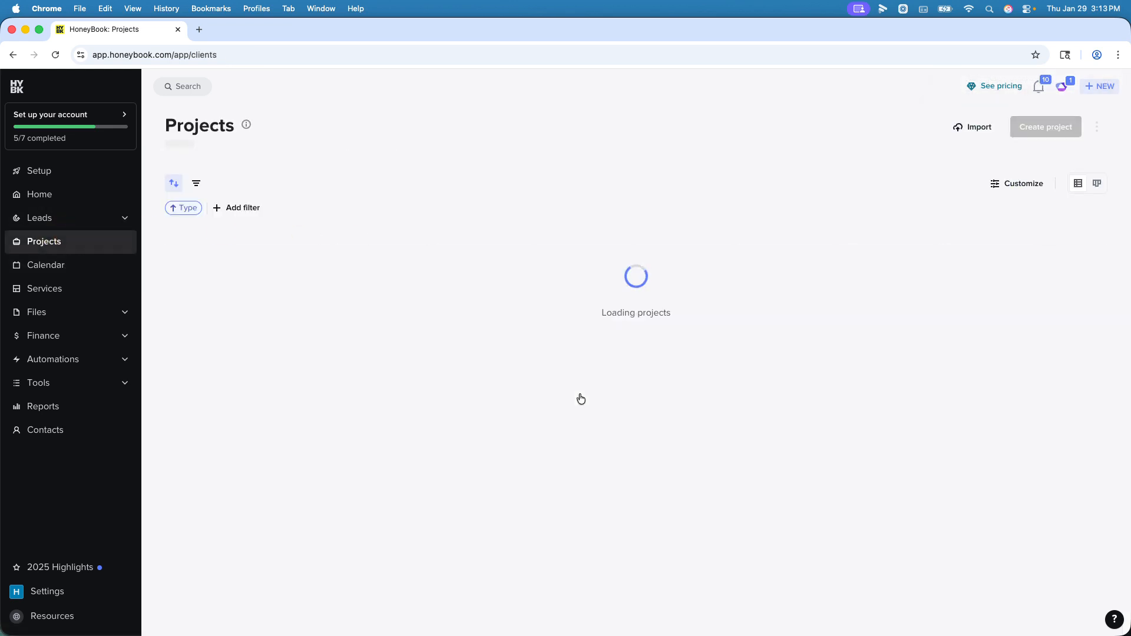
{"action": "left_click", "coordinate": [227, 346]}
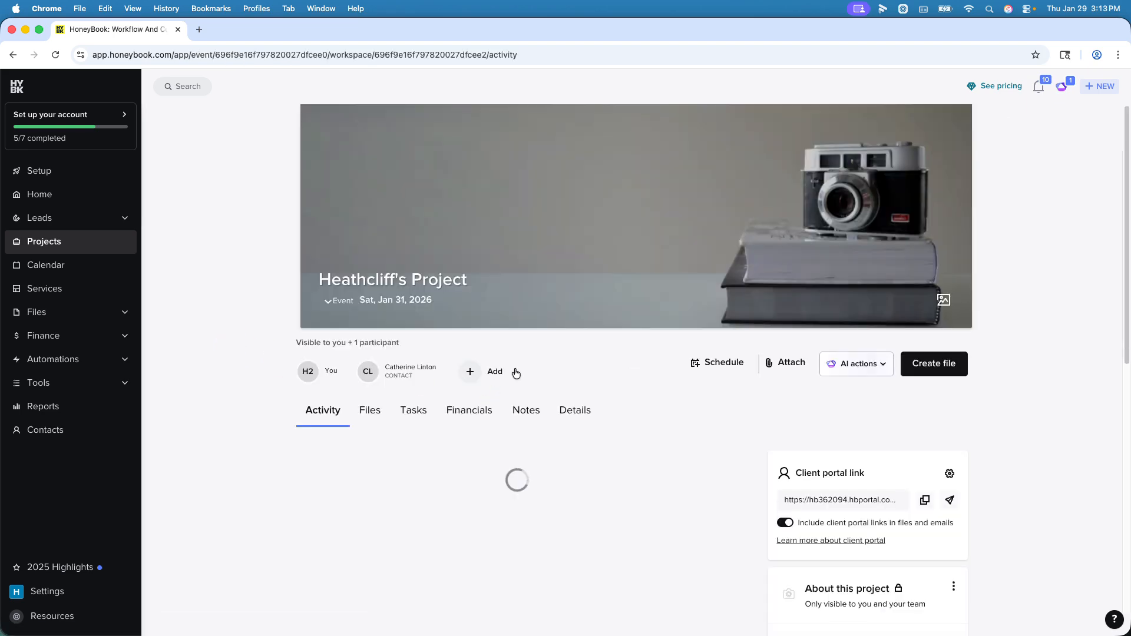
Step: Move the project to the "Photoshoot Day" stage in its project details
{"action": "scroll", "coordinate": [578, 342], "scroll_direction": "down", "scroll_amount": 4}
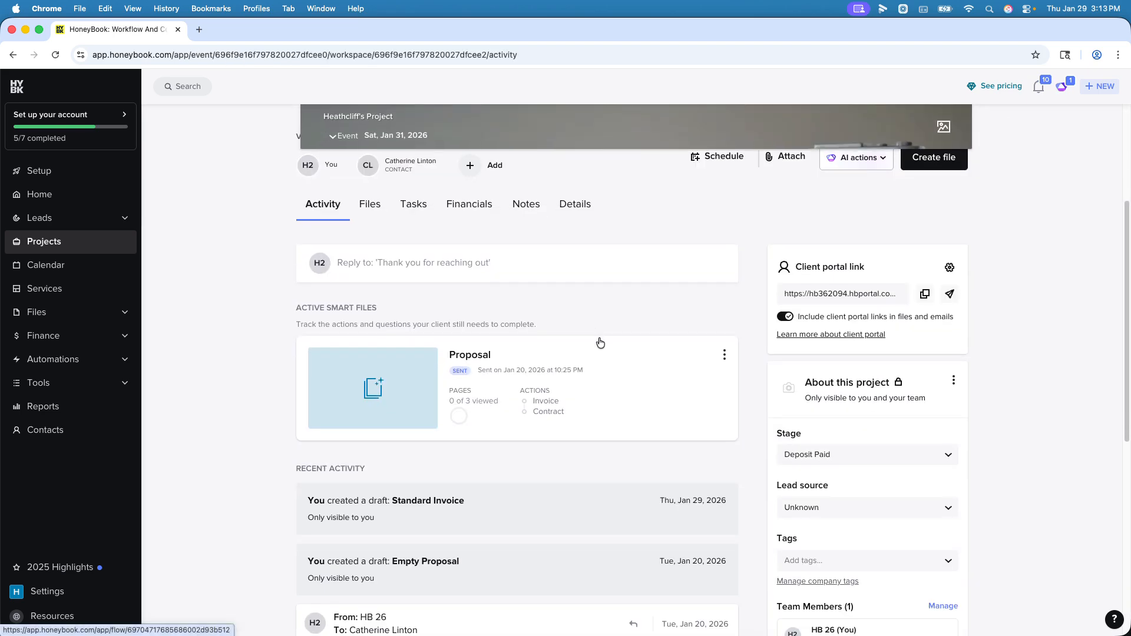
{"action": "scroll", "coordinate": [897, 415], "scroll_direction": "down", "scroll_amount": 3}
{"action": "left_click", "coordinate": [866, 331]}
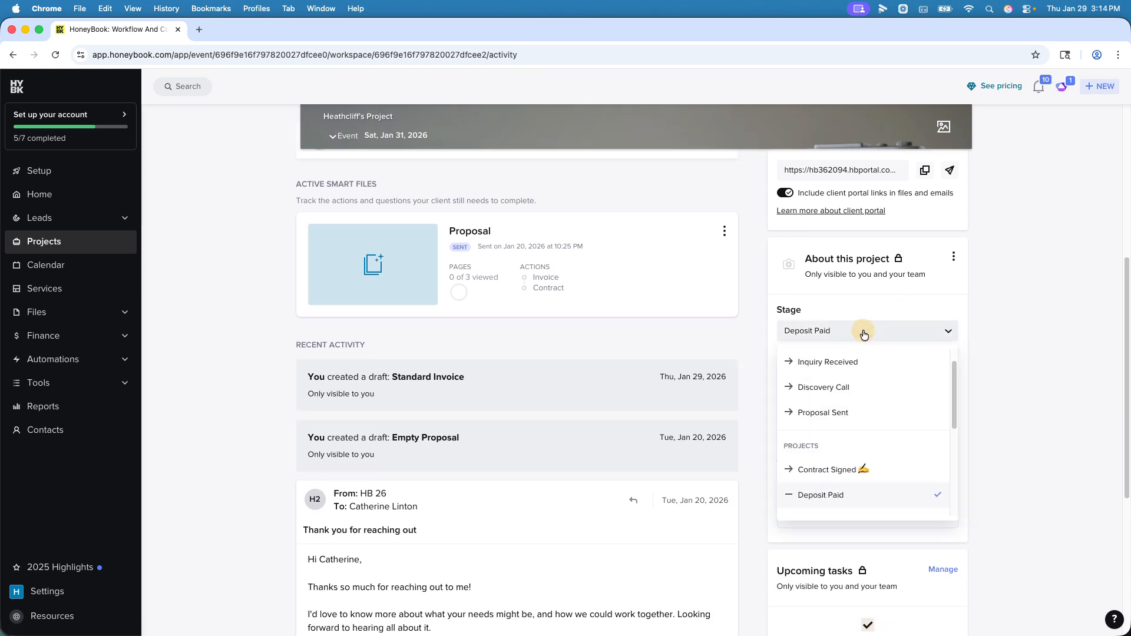
{"action": "scroll", "coordinate": [878, 401], "scroll_direction": "down", "scroll_amount": 5}
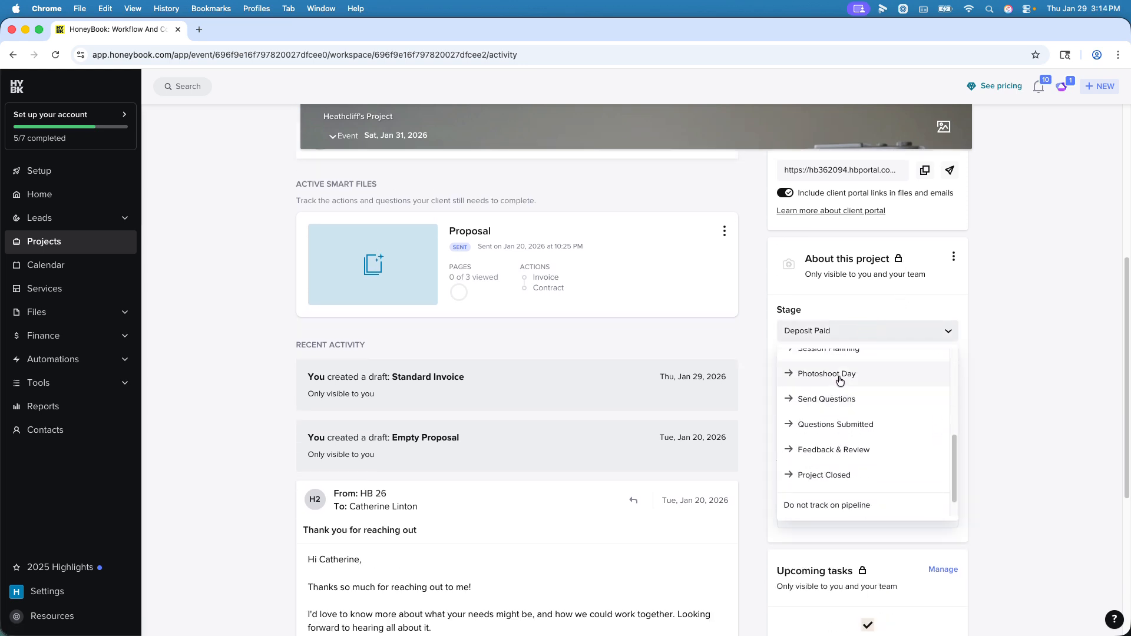
{"action": "left_click", "coordinate": [881, 376]}
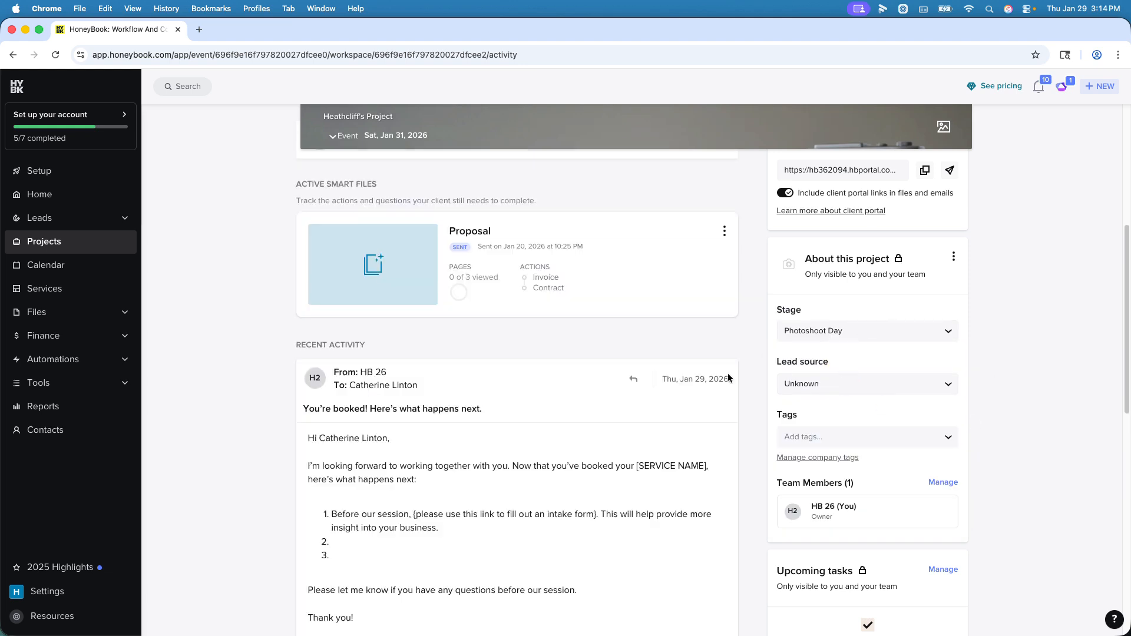
Step: Review the "You're booked! Here's what happens next." email in the recent activity and show the project's completed automation runs
{"action": "double_click", "coordinate": [318, 409]}
{"action": "double_click", "coordinate": [383, 409]}
{"action": "scroll", "coordinate": [633, 416], "scroll_direction": "down", "scroll_amount": 3}
{"action": "scroll", "coordinate": [633, 416], "scroll_direction": "down", "scroll_amount": 3}
{"action": "left_click", "coordinate": [872, 489]}
{"action": "scroll", "coordinate": [980, 422], "scroll_direction": "down", "scroll_amount": 1}
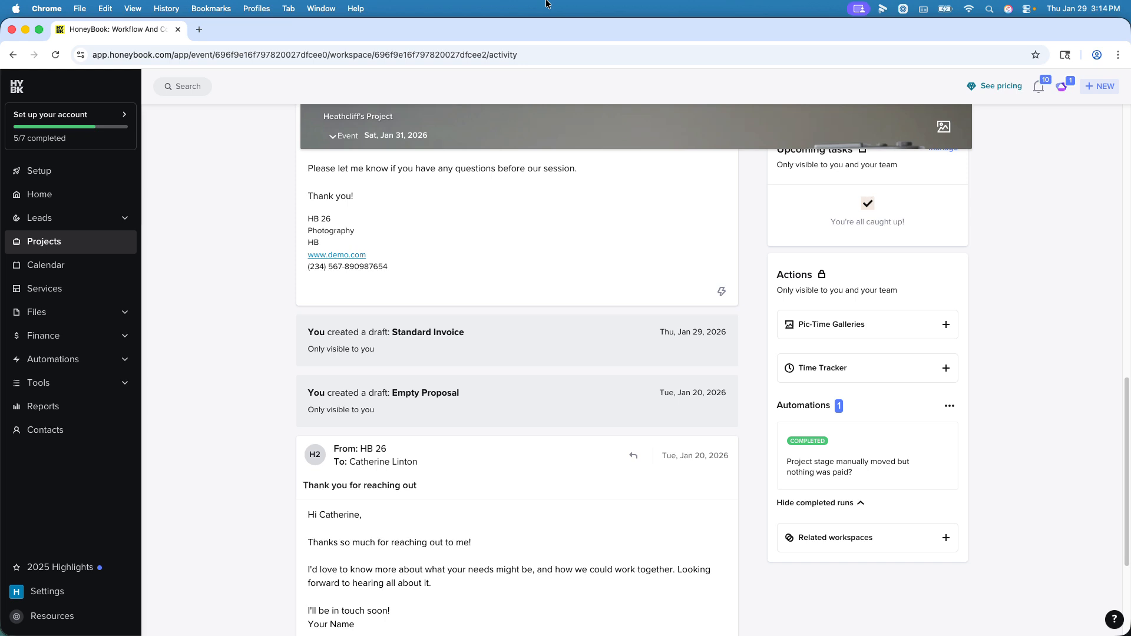
Step: Reload the project page and check the delivery details of the "You're booked! Here's what happens next." email
{"action": "left_click", "coordinate": [498, 53]}
{"action": "key", "text": "Return"}
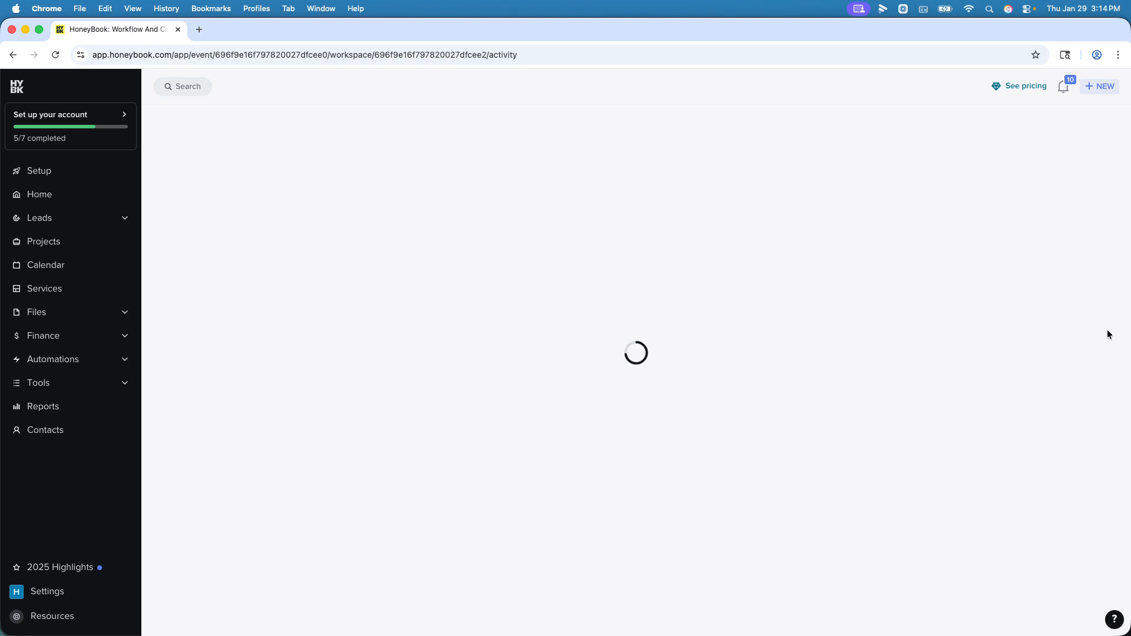
{"action": "scroll", "coordinate": [1074, 288], "scroll_direction": "down", "scroll_amount": 10}
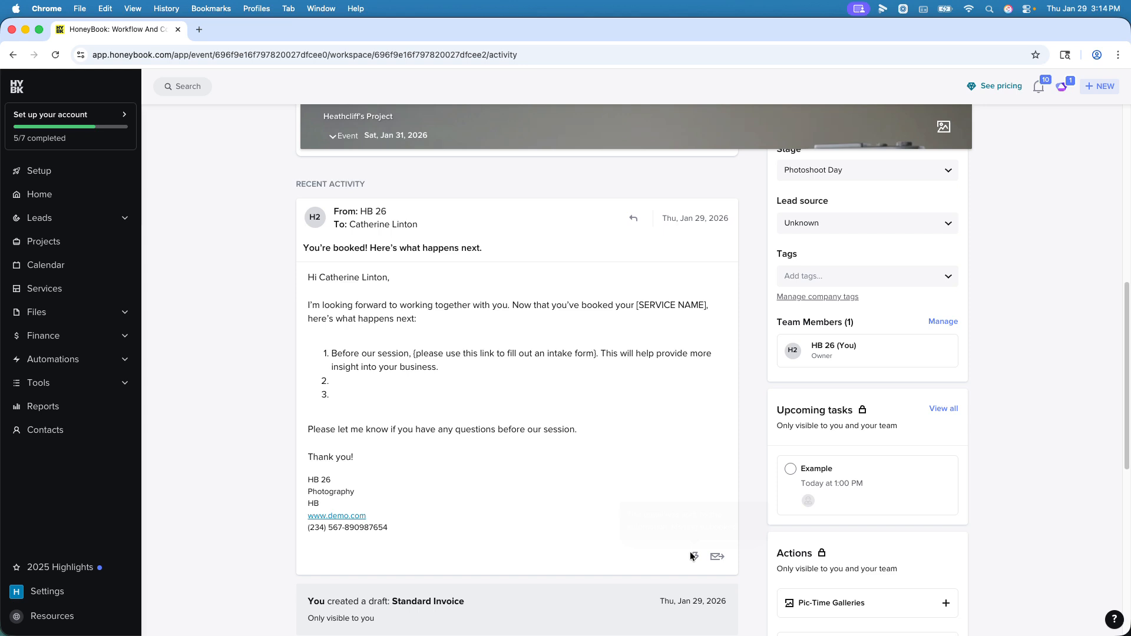
{"action": "mouse_move", "coordinate": [696, 559]}
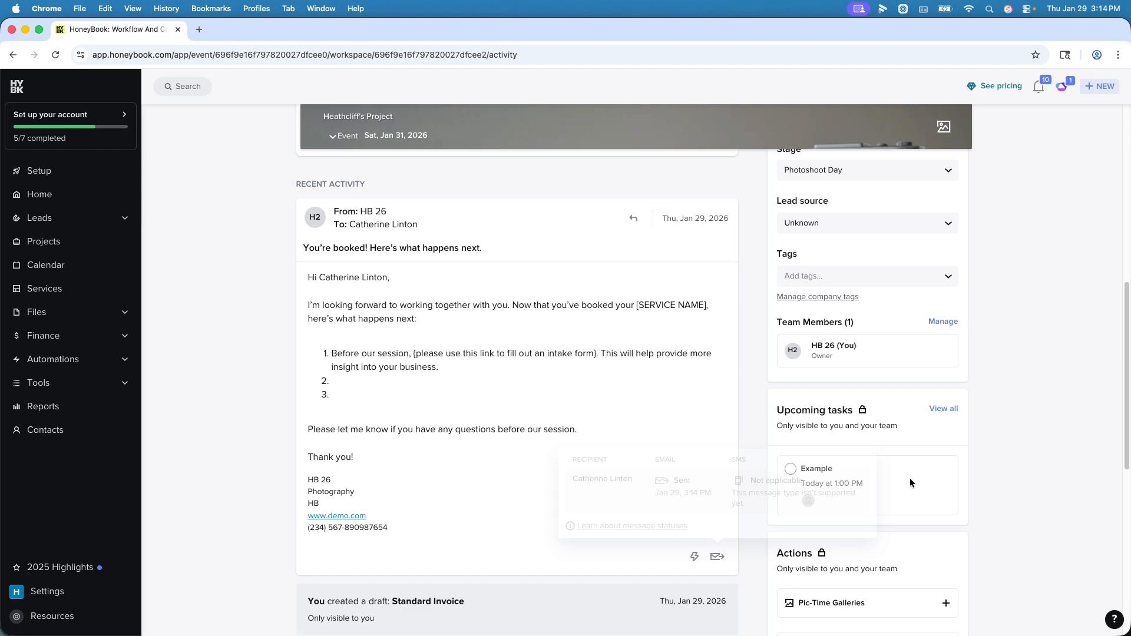
Step: Examine the automations listed under the project's actions and compare them with the recent activity
{"action": "scroll", "coordinate": [1022, 423], "scroll_direction": "down", "scroll_amount": 6}
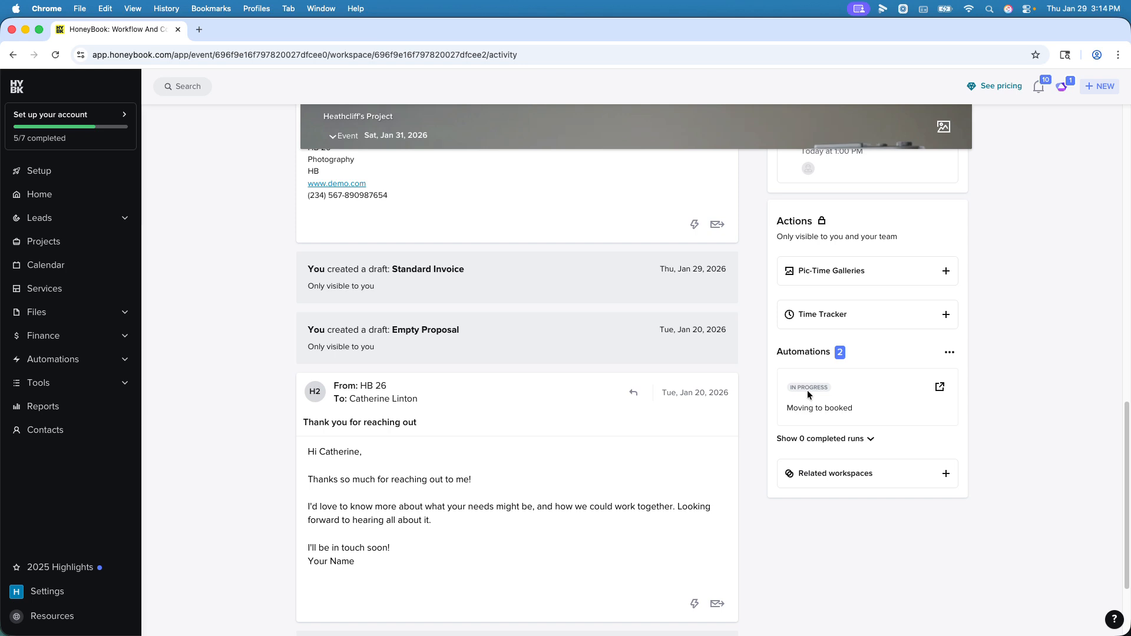
{"action": "double_click", "coordinate": [796, 352]}
{"action": "left_click", "coordinate": [1047, 375]}
{"action": "scroll", "coordinate": [580, 348], "scroll_direction": "up", "scroll_amount": 10}
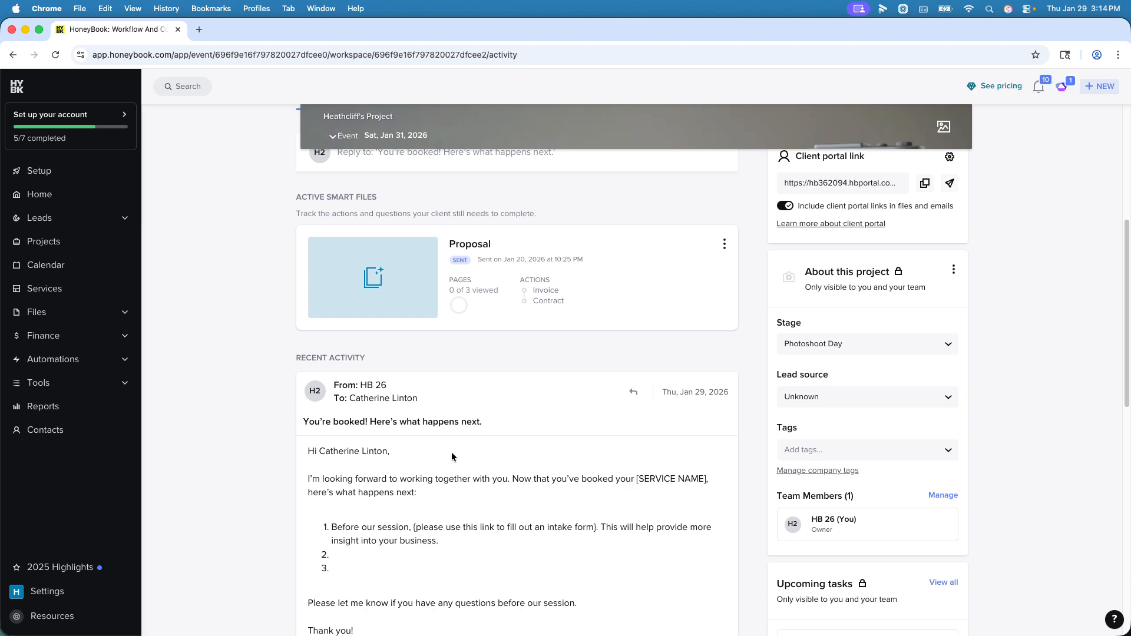
Step: Open the "Moving to booked" automation run from the project and inspect the settings of its "First payment paid" condition
{"action": "scroll", "coordinate": [557, 417], "scroll_direction": "down", "scroll_amount": 8}
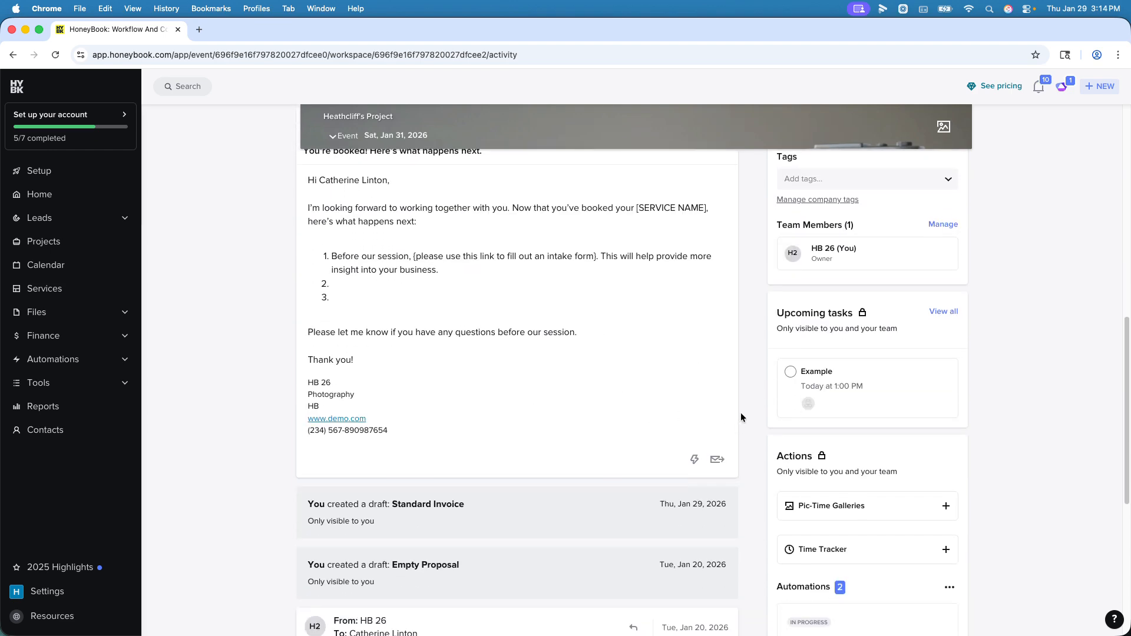
{"action": "scroll", "coordinate": [741, 417], "scroll_direction": "down", "scroll_amount": 6}
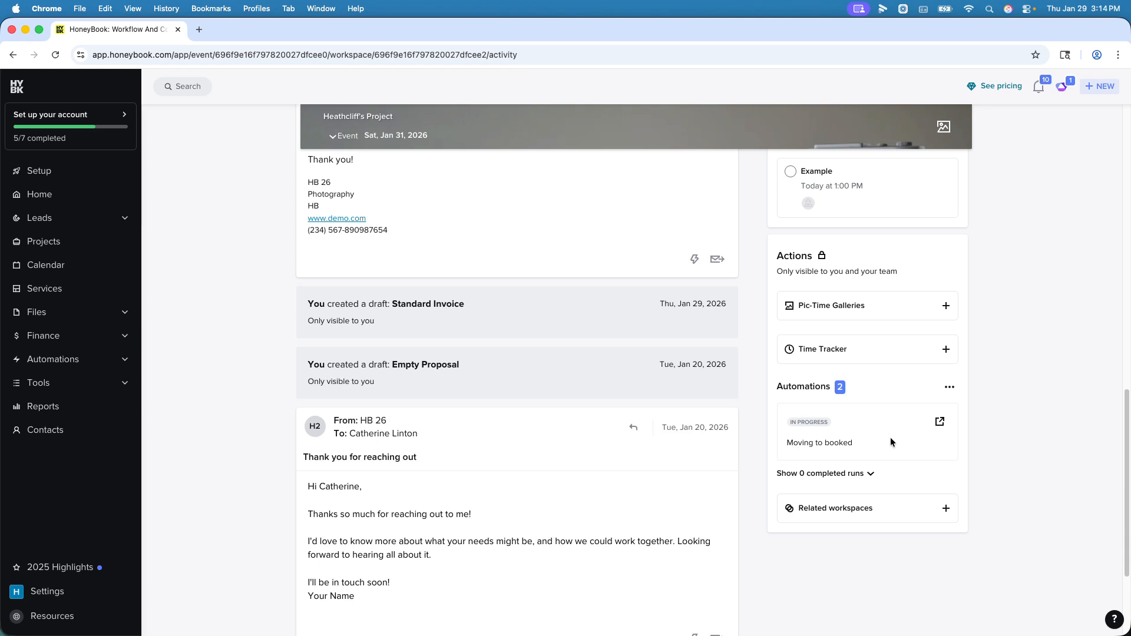
{"action": "left_click", "coordinate": [941, 424]}
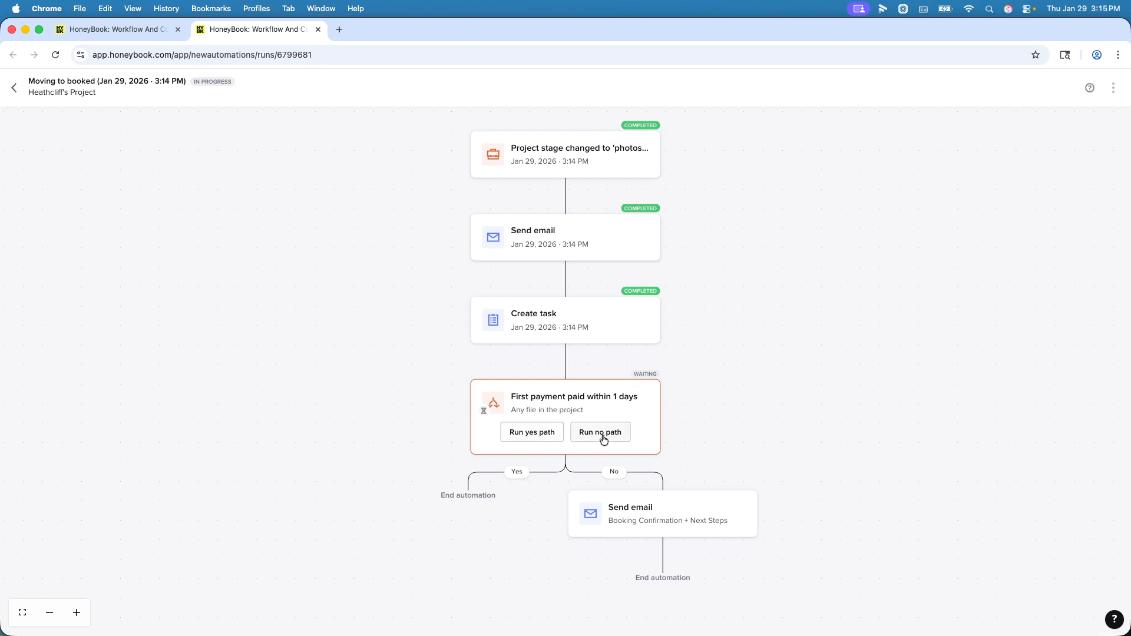
{"action": "left_click", "coordinate": [631, 406]}
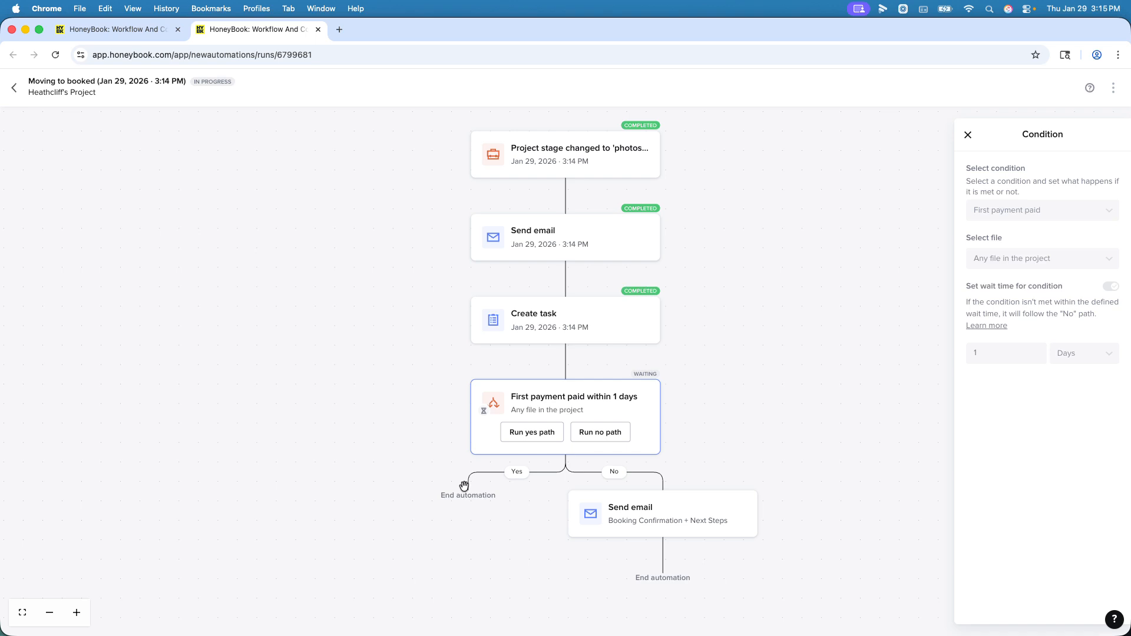
Step: Run the yes path of the "First payment paid" condition, and close the automation run to return to the project's overview
{"action": "left_click", "coordinate": [526, 439]}
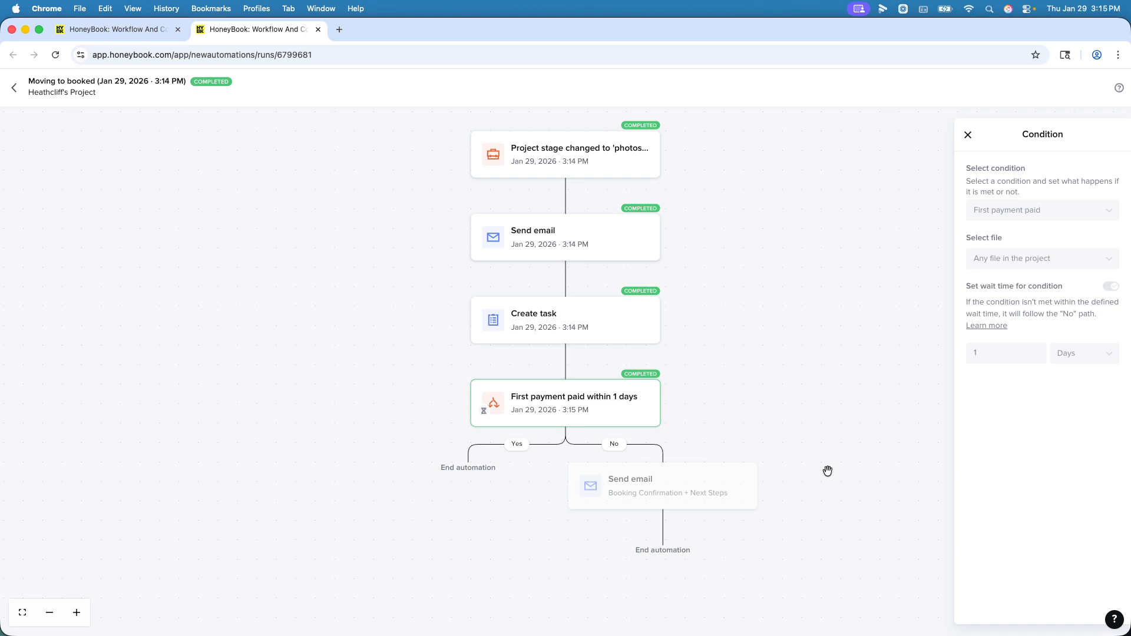
{"action": "left_click", "coordinate": [13, 91]}
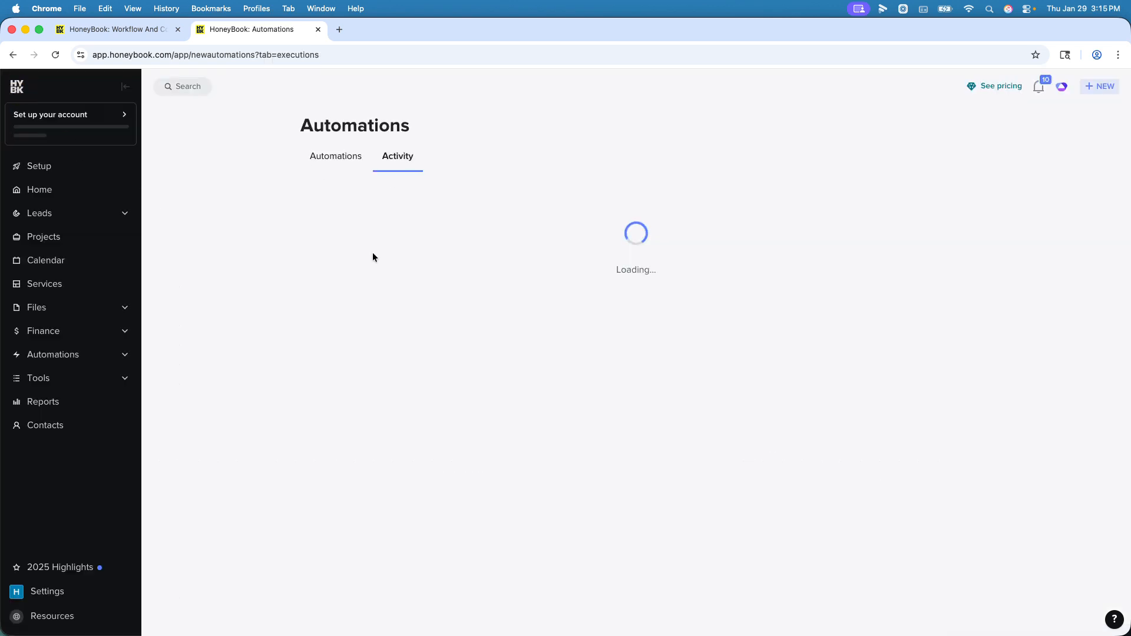
{"action": "left_click", "coordinate": [318, 30]}
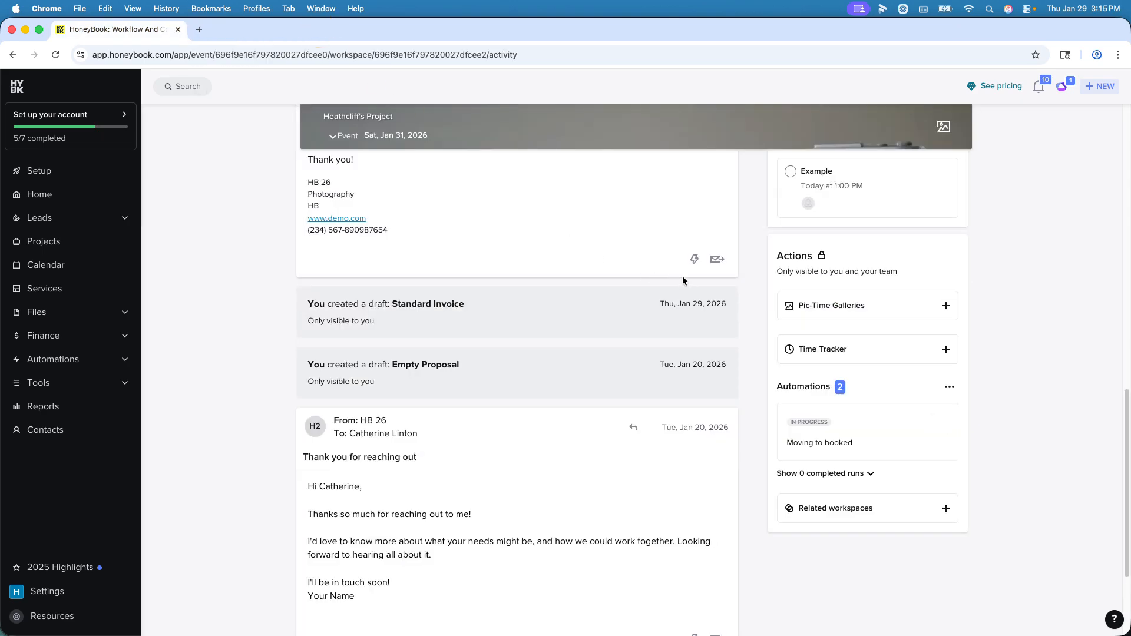
{"action": "scroll", "coordinate": [682, 281], "scroll_direction": "up", "scroll_amount": 15}
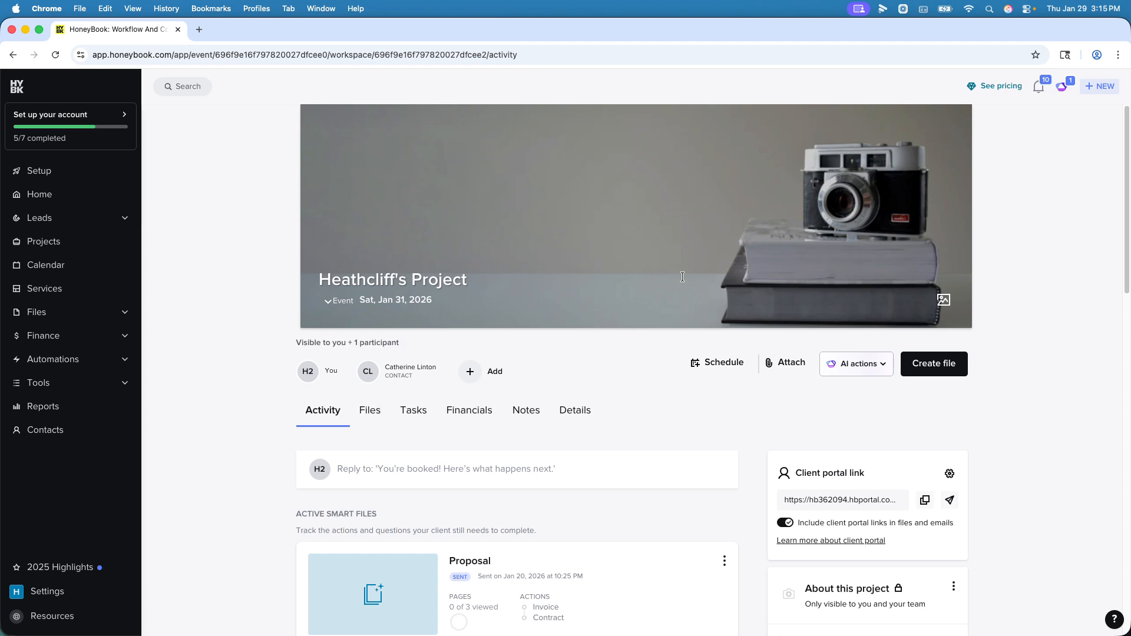